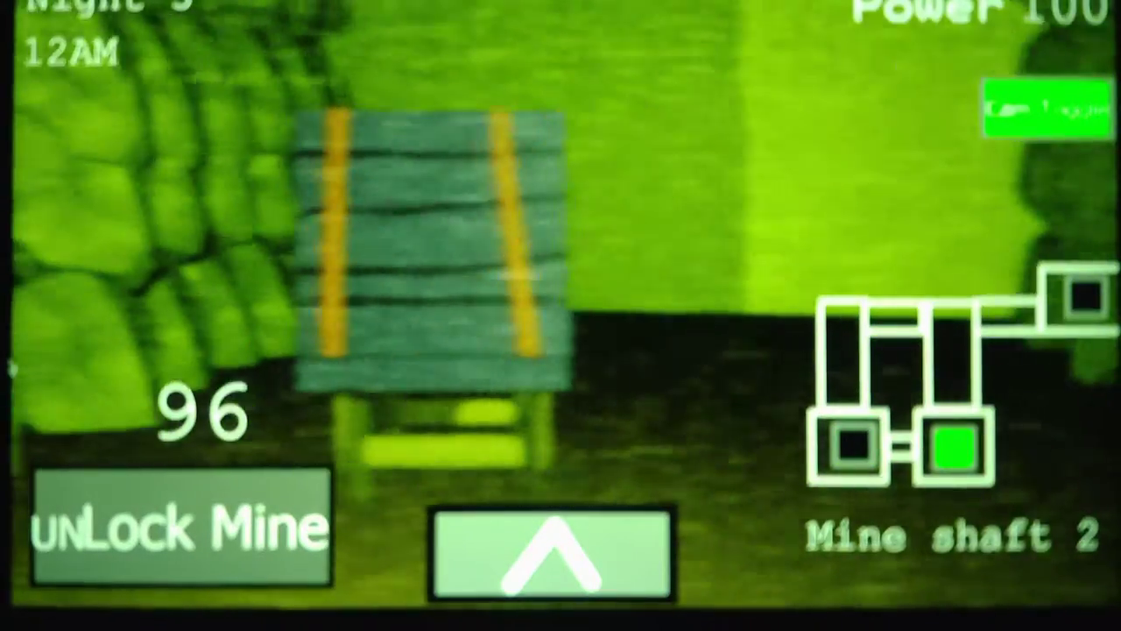
# - Shut an office door, then check the Mine shaft 1 and 2 cameras
pyautogui.click(552, 552)
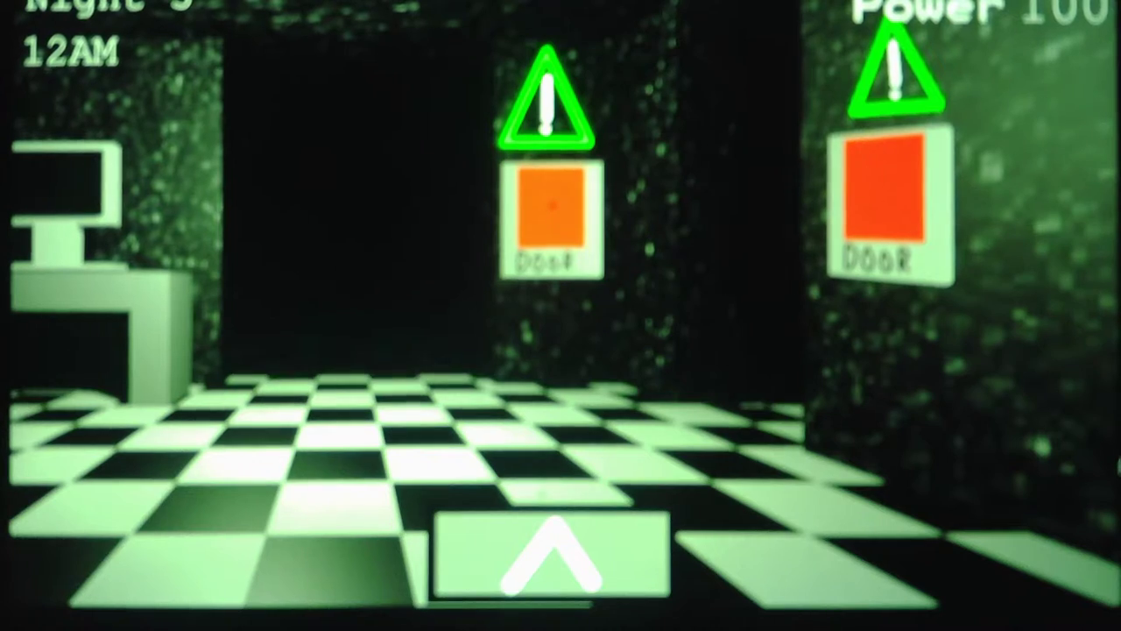
pyautogui.click(900, 213)
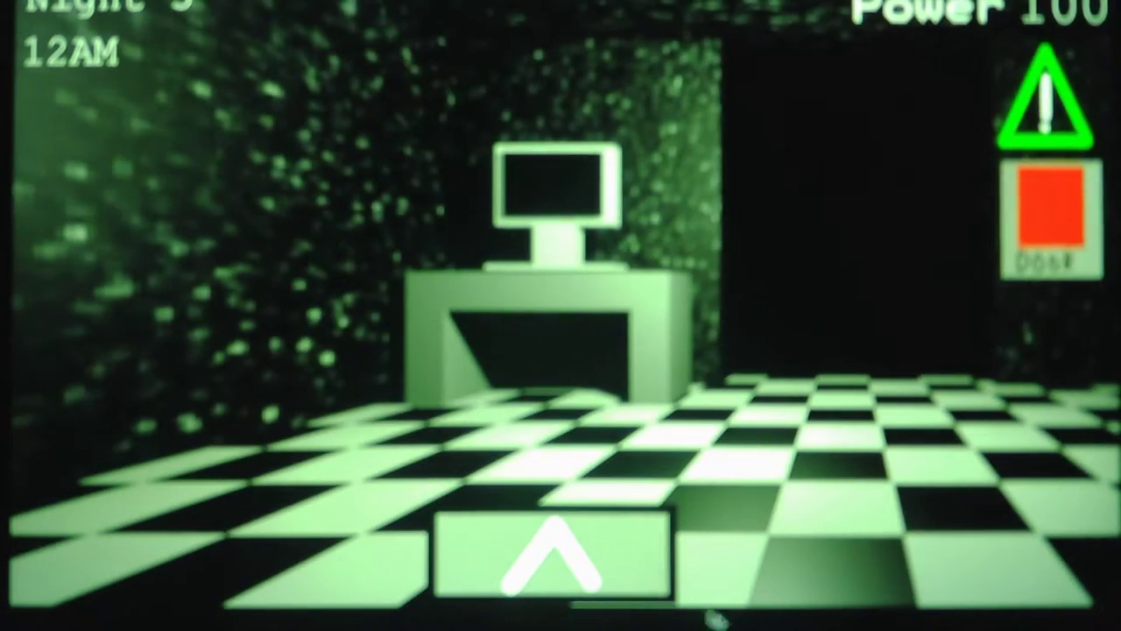
pyautogui.click(551, 551)
pyautogui.click(854, 445)
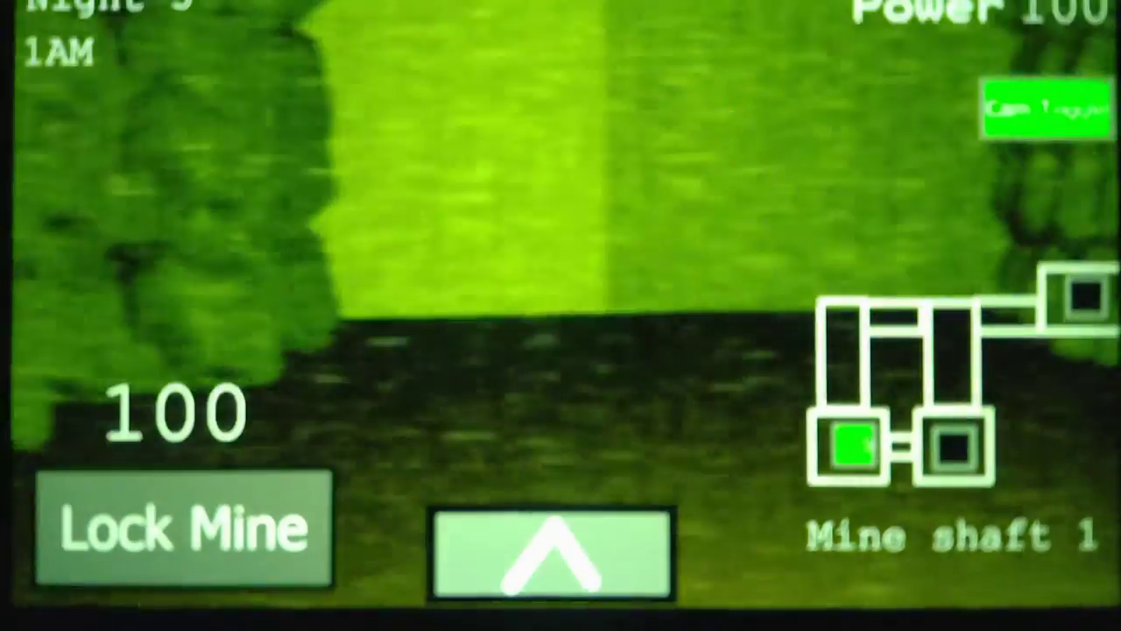
pyautogui.click(955, 445)
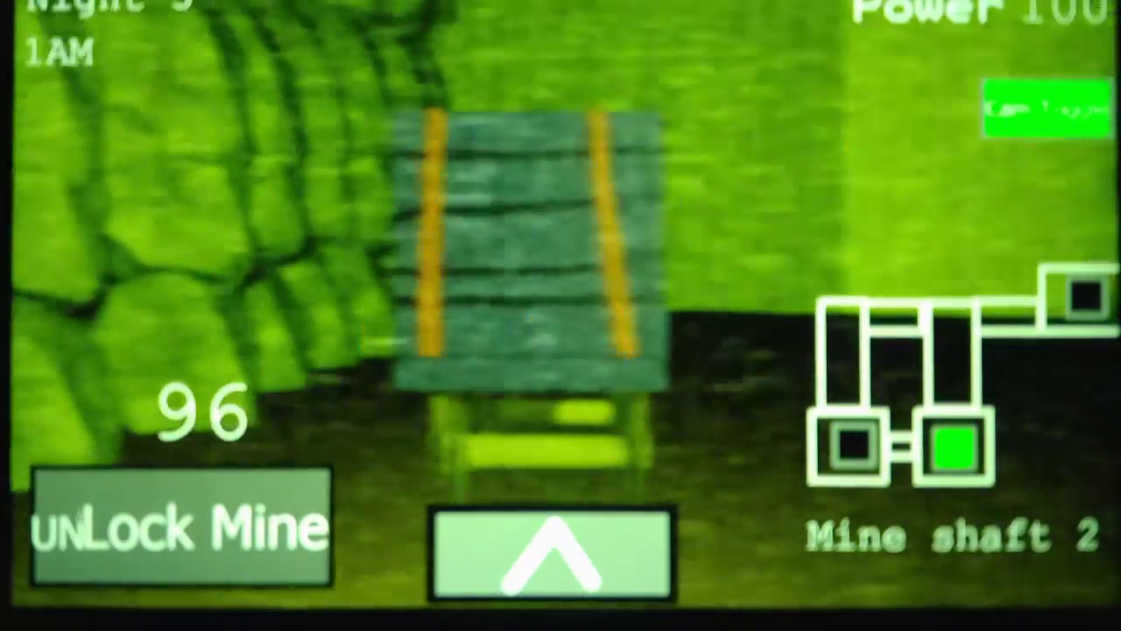
pyautogui.click(550, 554)
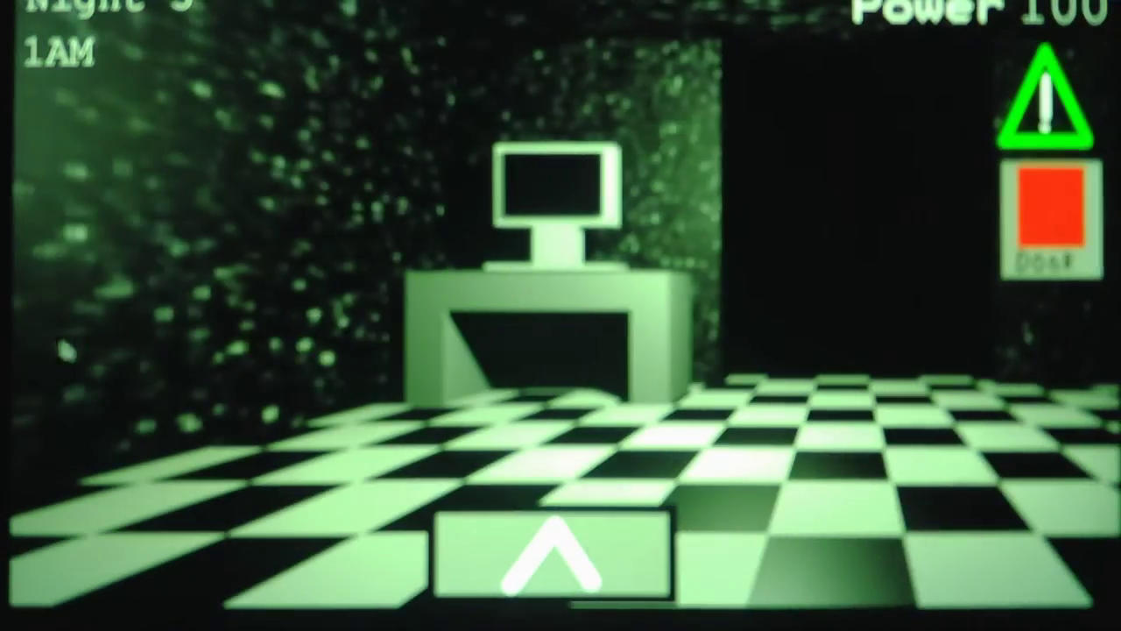
# - Reopen the right office door and recheck Mine shafts 2 and 1
pyautogui.click(550, 553)
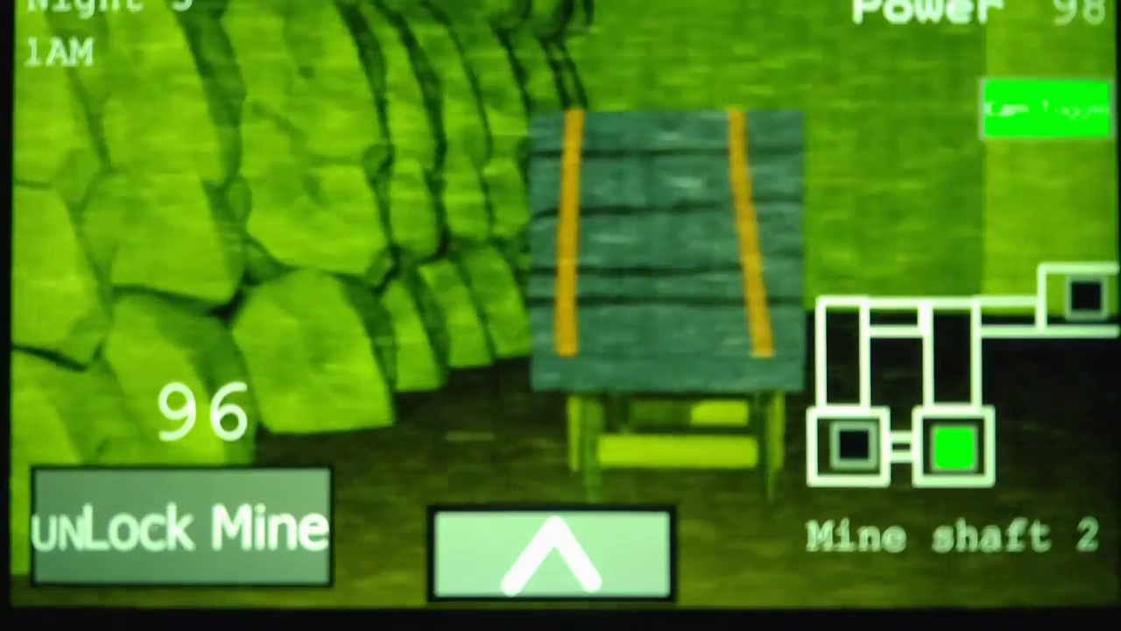
pyautogui.click(550, 554)
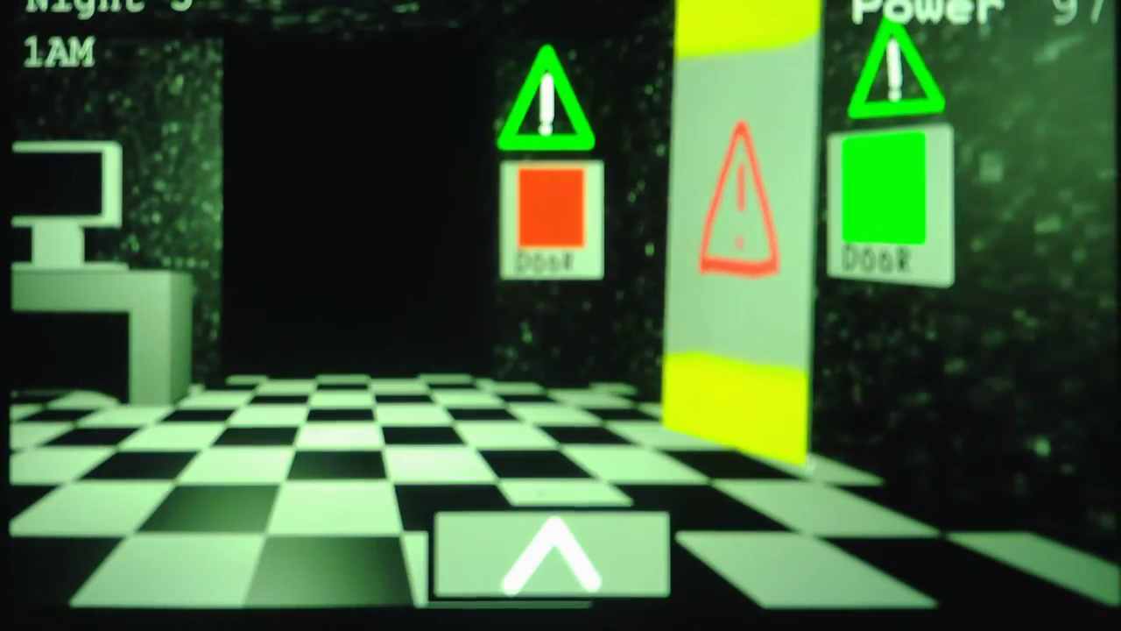
pyautogui.click(881, 189)
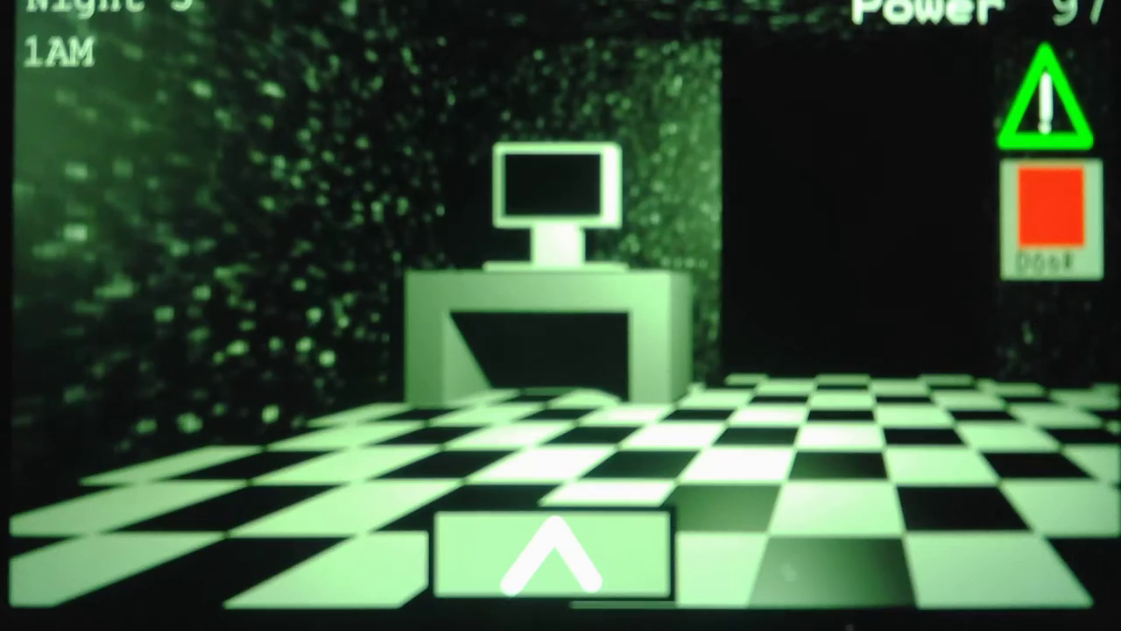
pyautogui.click(550, 554)
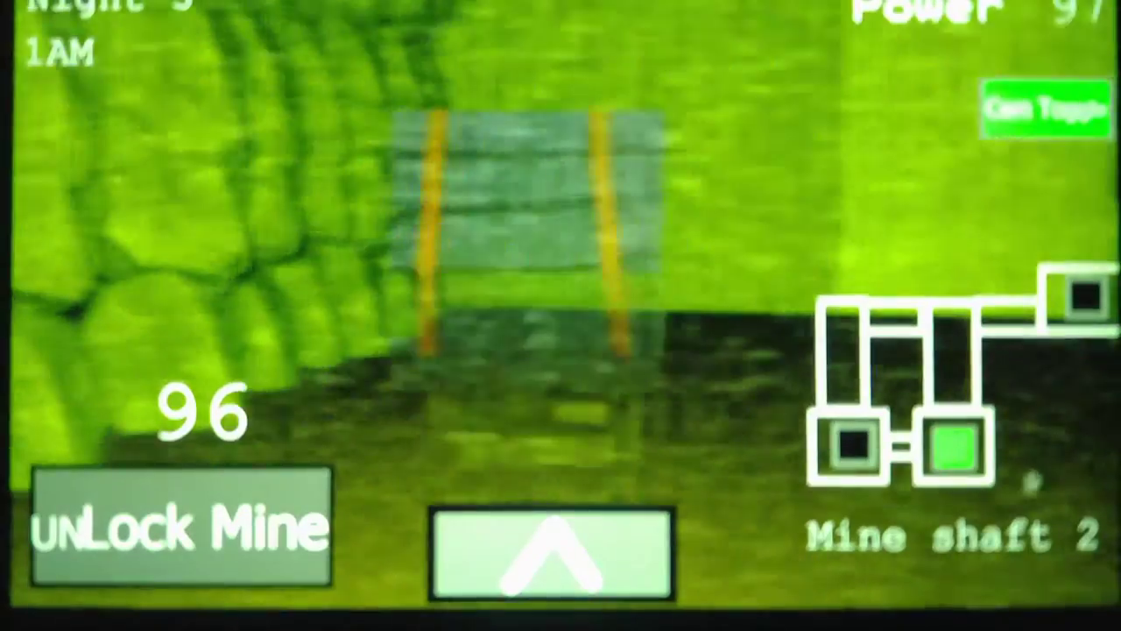
pyautogui.click(854, 446)
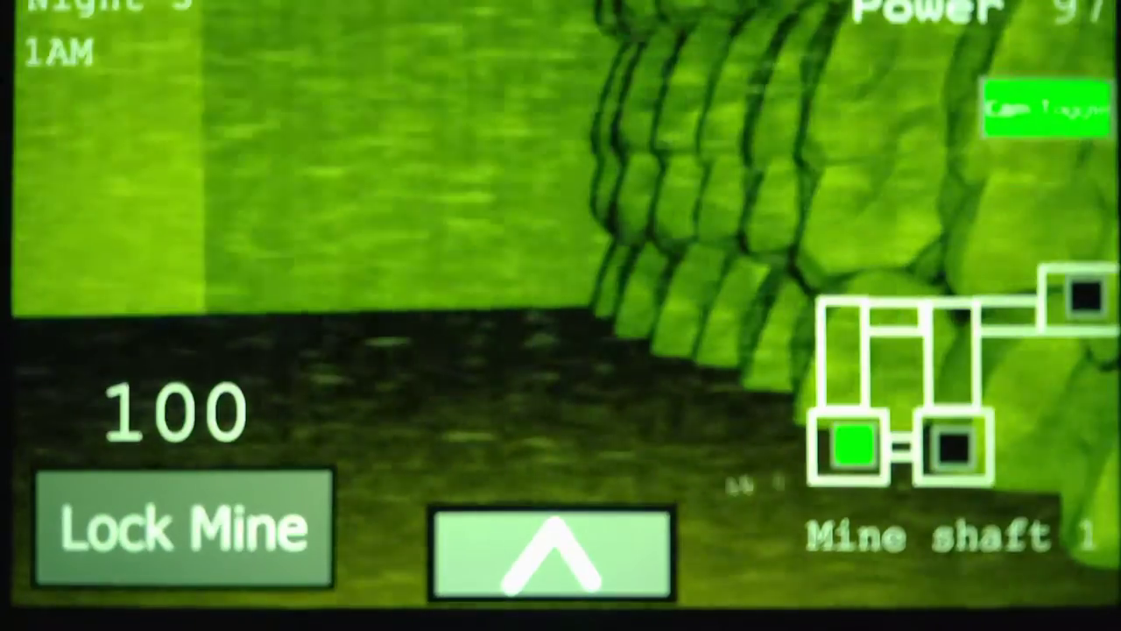
pyautogui.click(550, 554)
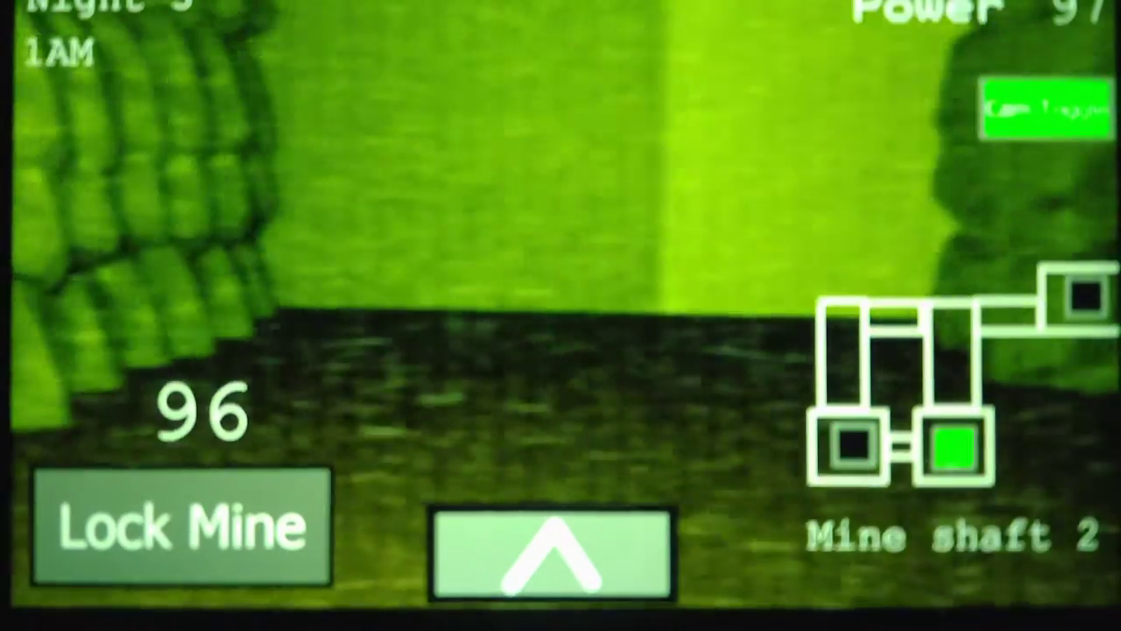
# - Recheck Mine shafts 1 and 2, glancing at the office between checks
pyautogui.click(854, 447)
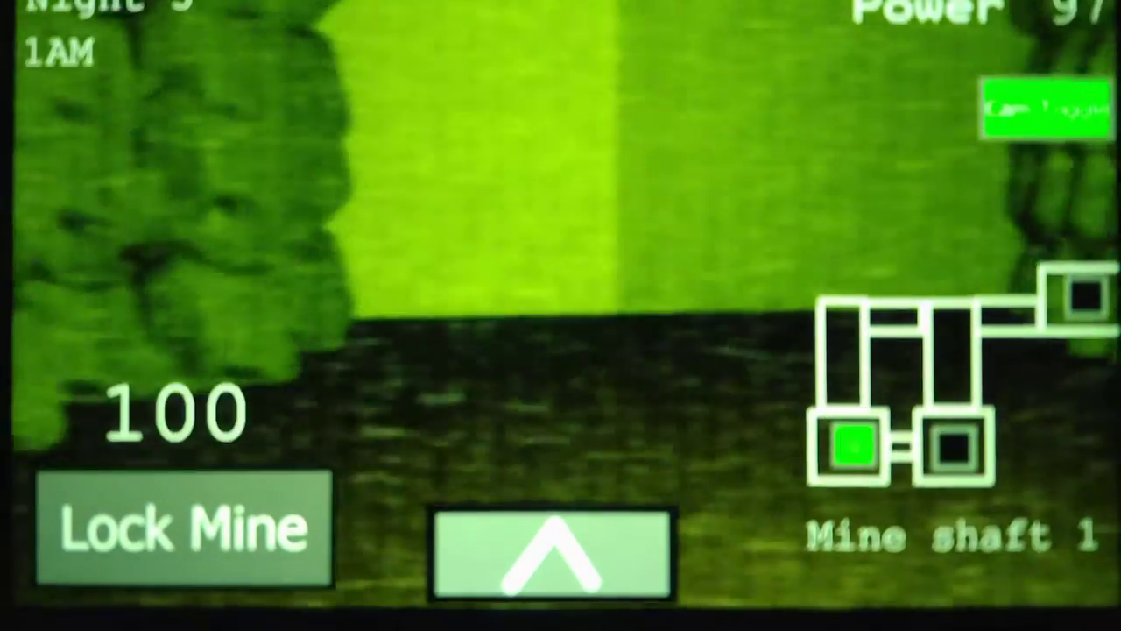
pyautogui.click(552, 556)
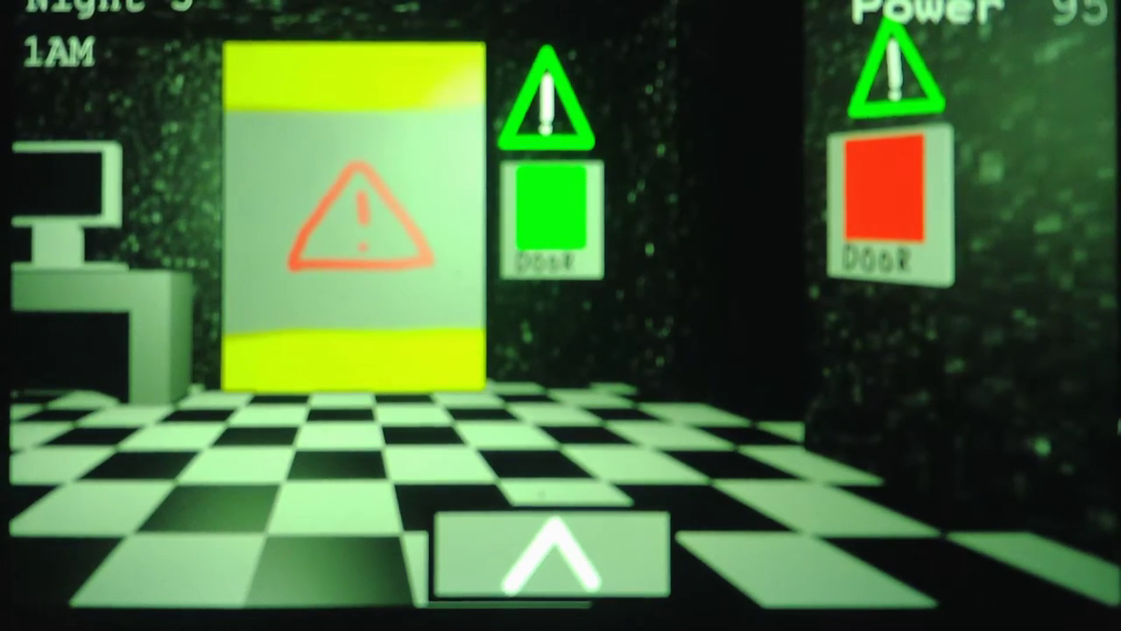
pyautogui.click(552, 556)
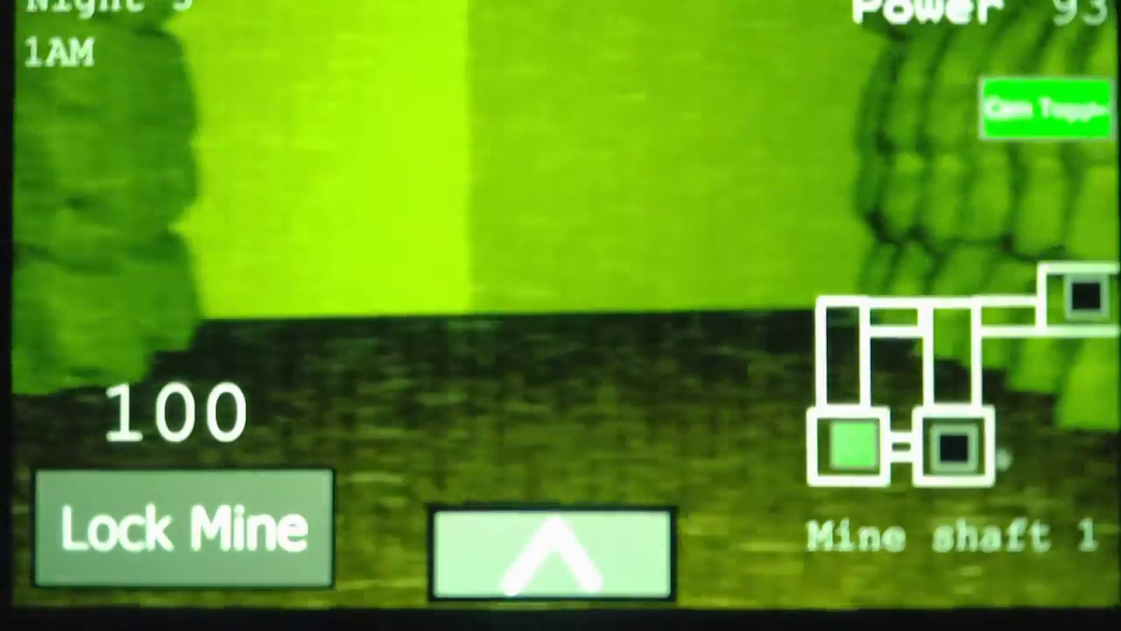
pyautogui.click(955, 449)
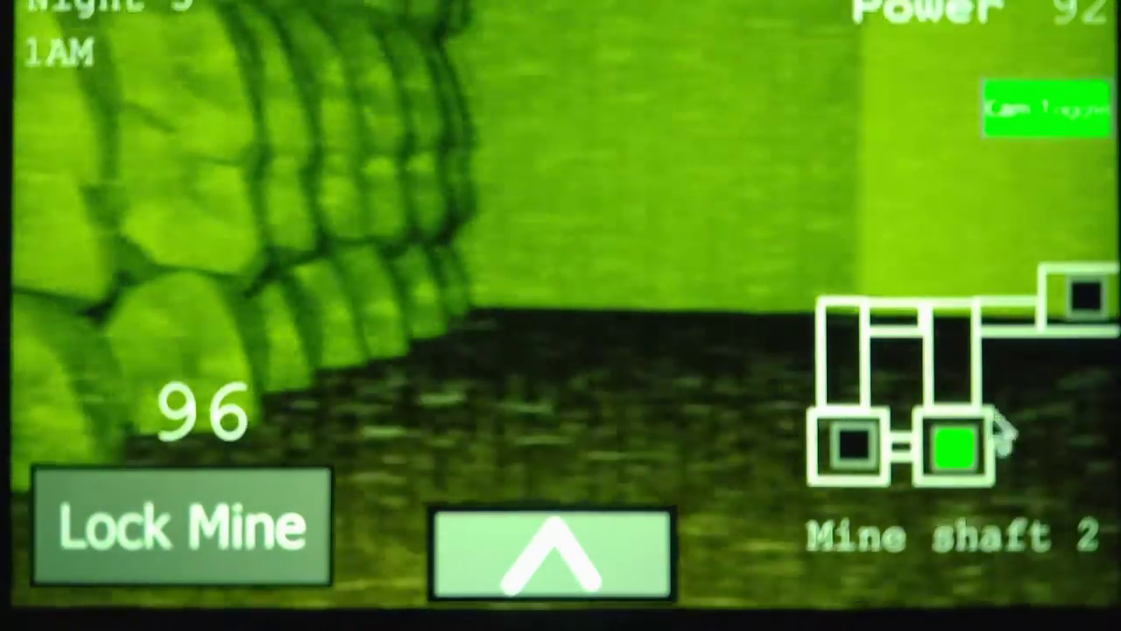
pyautogui.click(855, 449)
pyautogui.click(552, 556)
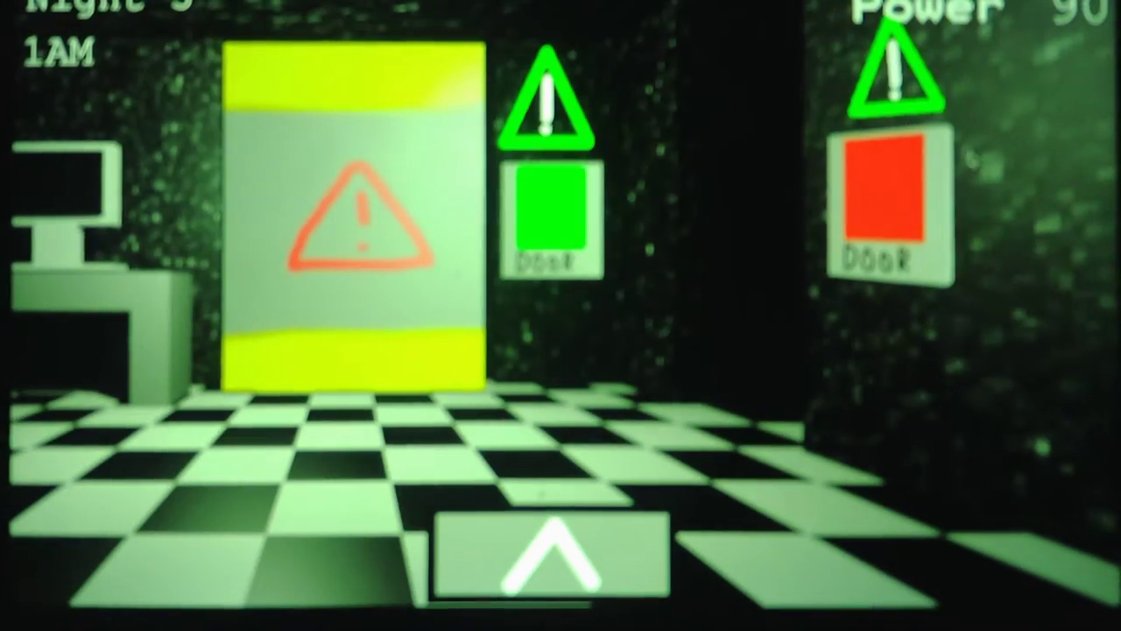
# - Shut the right office door and open the left one
pyautogui.click(885, 189)
pyautogui.click(551, 208)
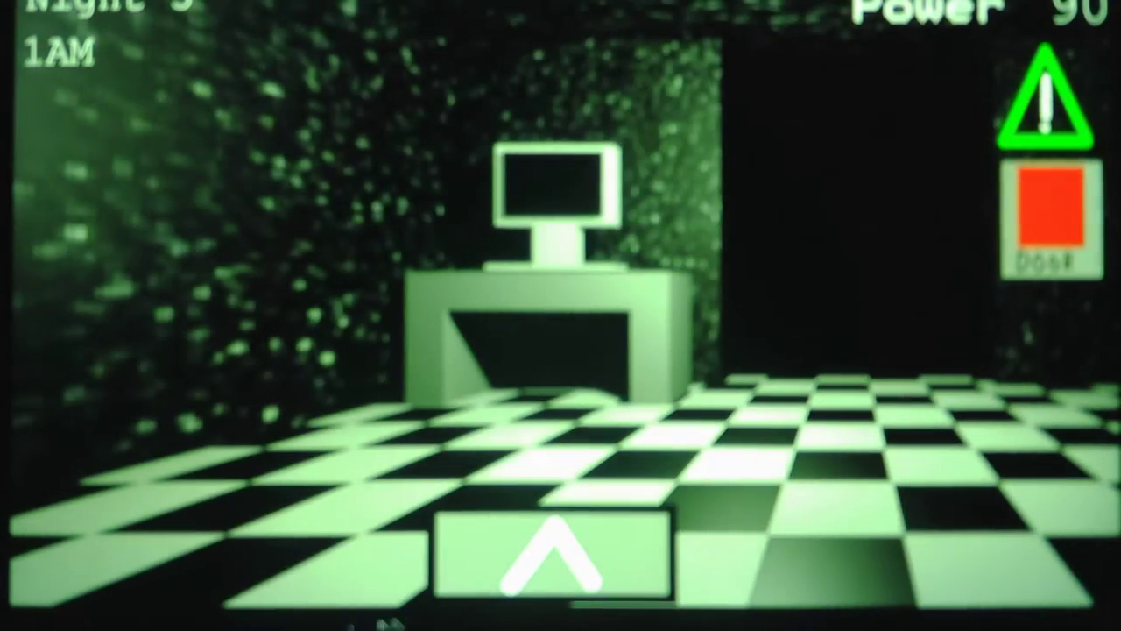
pyautogui.click(552, 554)
# - Check Mine shafts 2 and 1, with a look at the office in between
pyautogui.click(955, 447)
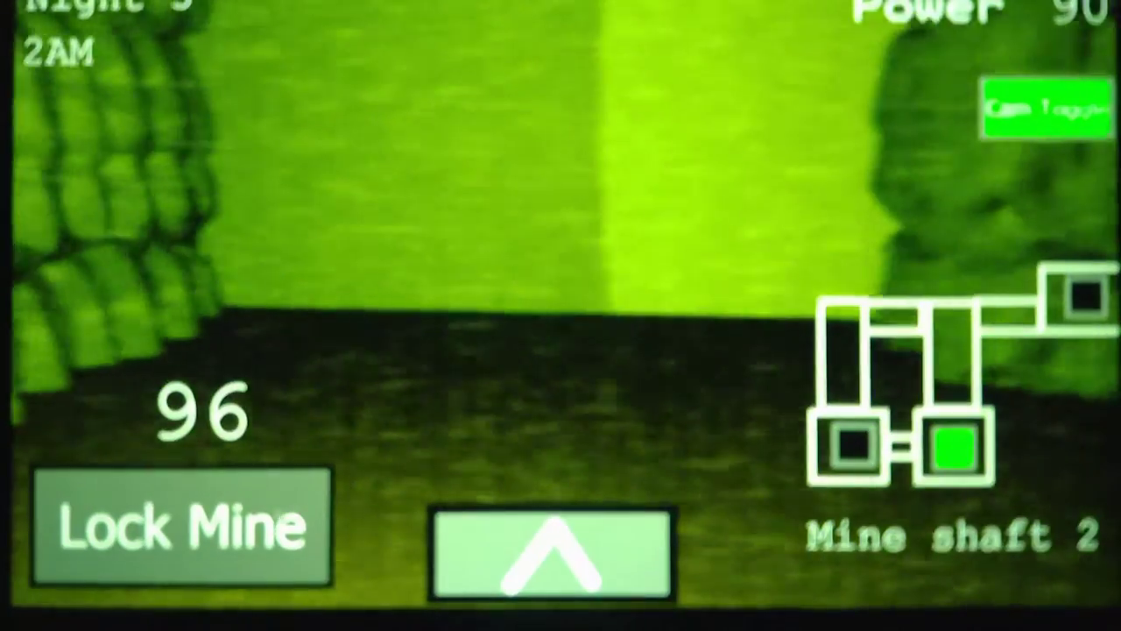
pyautogui.click(854, 447)
pyautogui.click(552, 552)
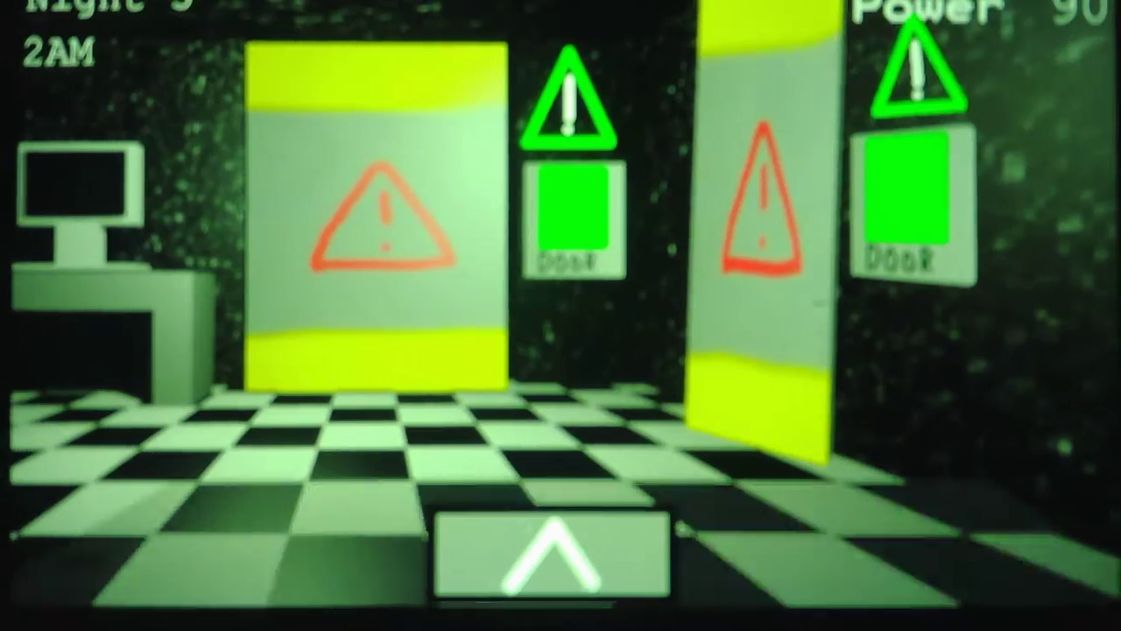
pyautogui.click(552, 560)
pyautogui.click(954, 448)
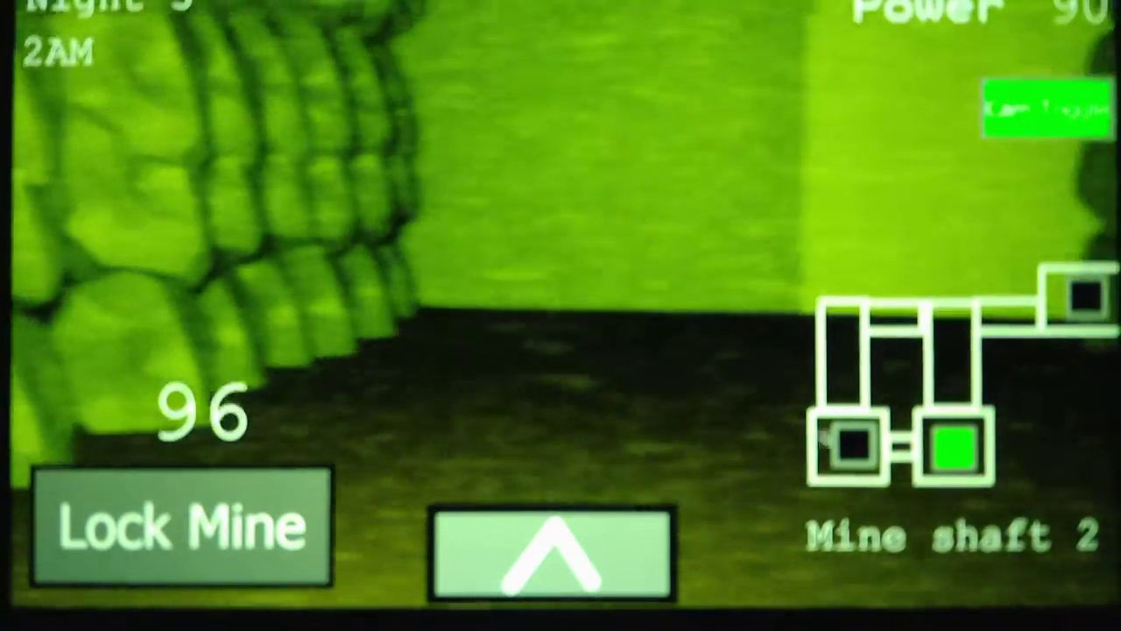
pyautogui.click(855, 449)
# - Check the Coal mines camera and both shafts, then close the left office door
pyautogui.click(1085, 296)
pyautogui.click(854, 448)
pyautogui.click(955, 448)
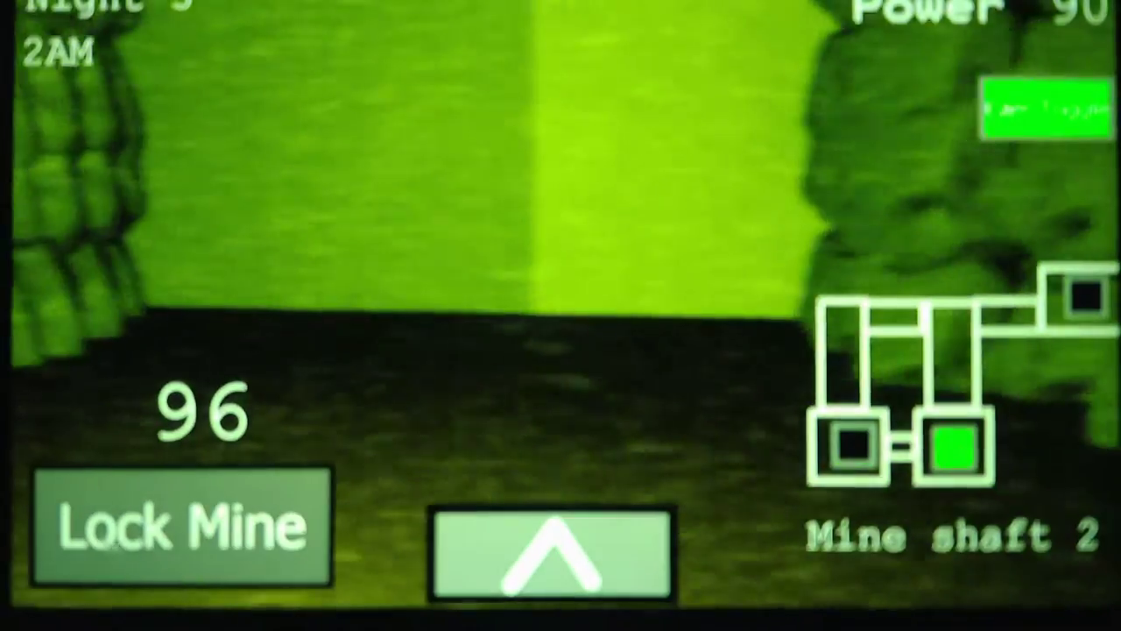
pyautogui.click(552, 552)
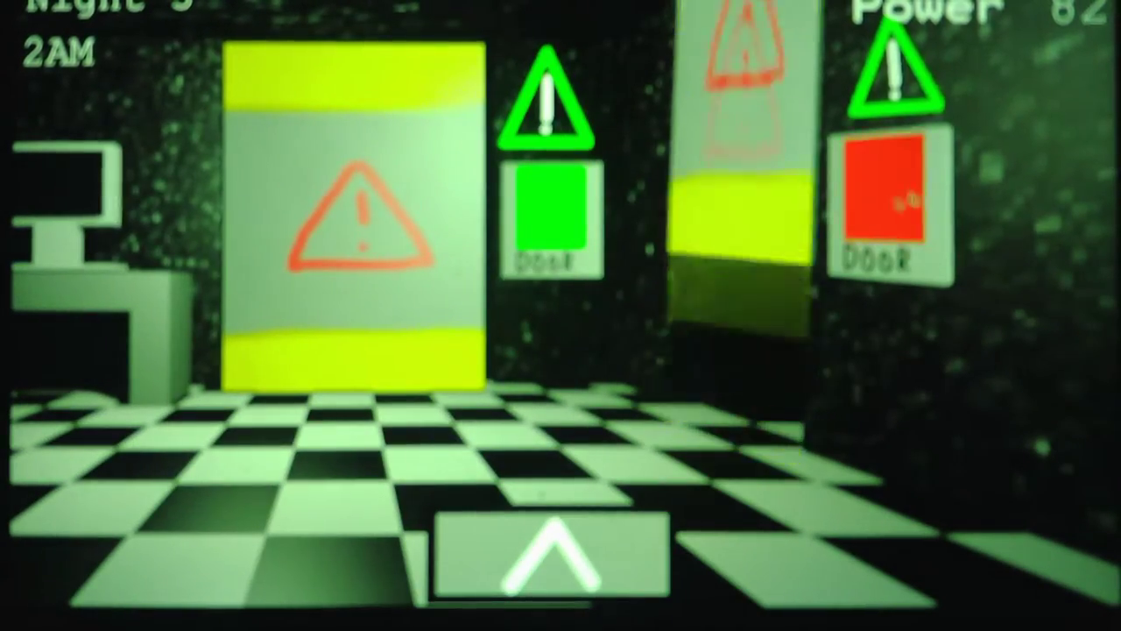
pyautogui.click(552, 214)
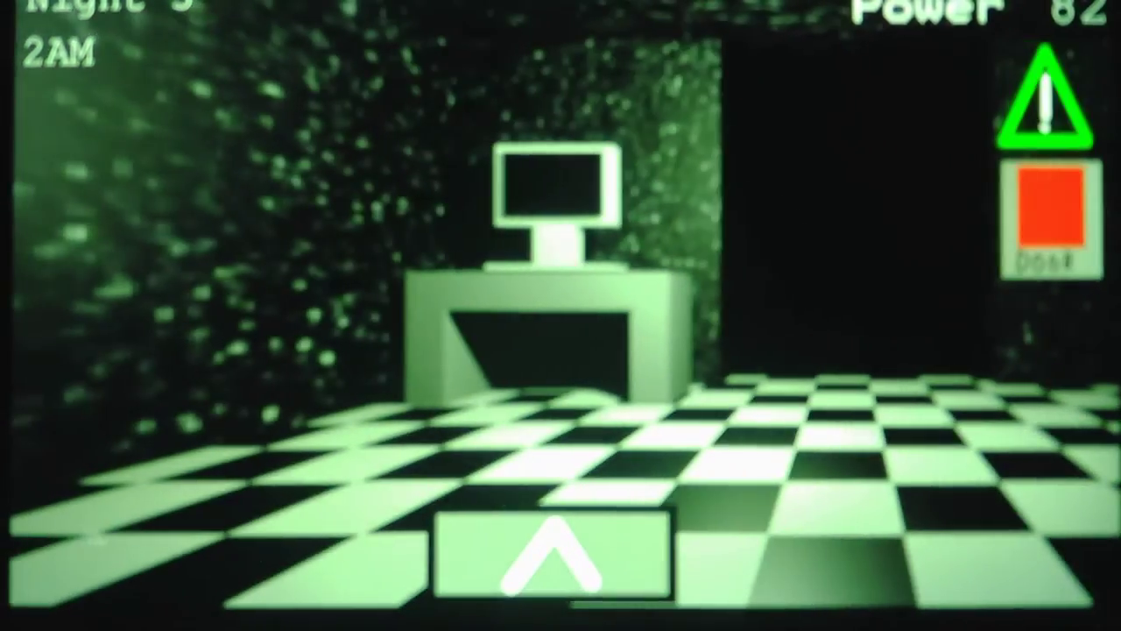
# - Lock Mine shaft 2, check Mine shaft 1, and look left across the office
pyautogui.click(552, 552)
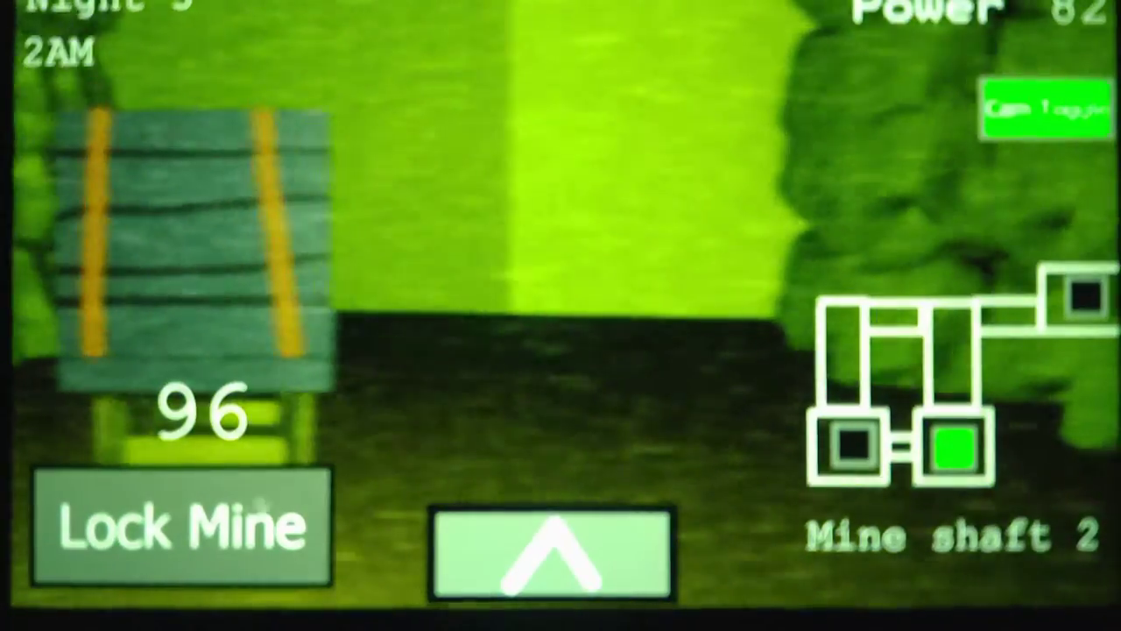
pyautogui.click(182, 525)
pyautogui.click(854, 445)
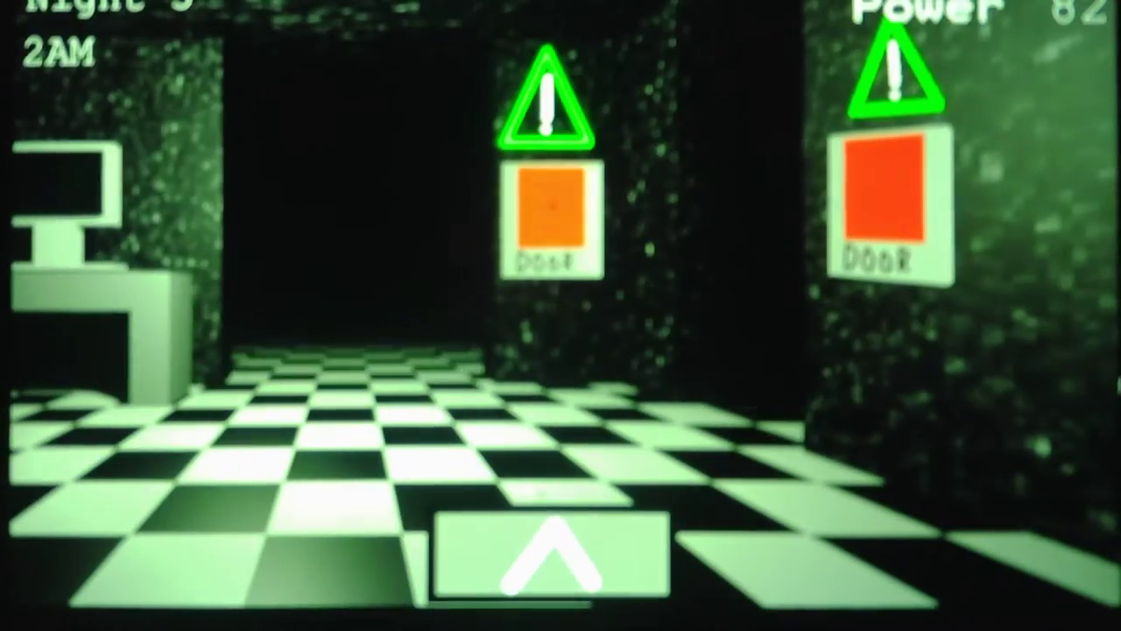
pyautogui.press('Left')
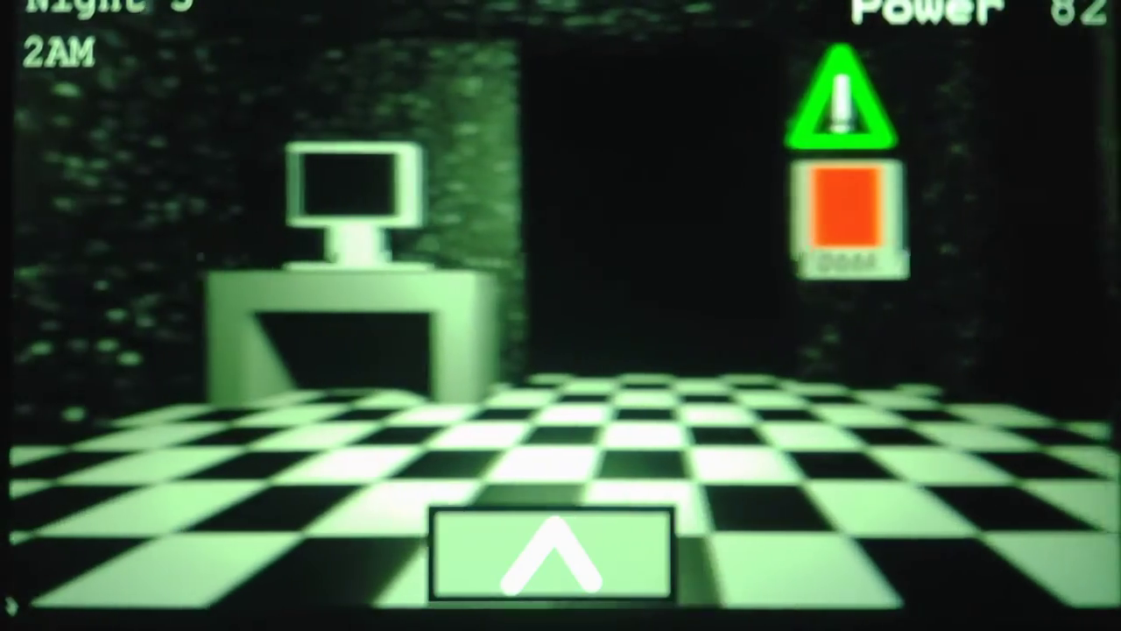
# - Alternate between the Mine shaft 1 and 2 cameras, with one office check
pyautogui.click(552, 556)
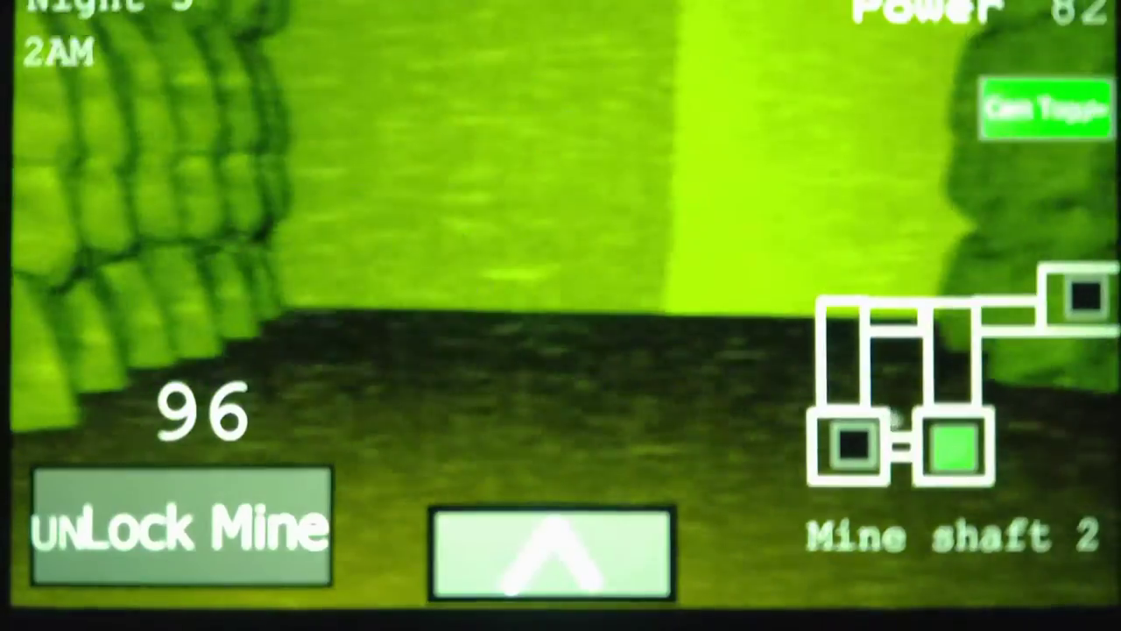
pyautogui.click(854, 447)
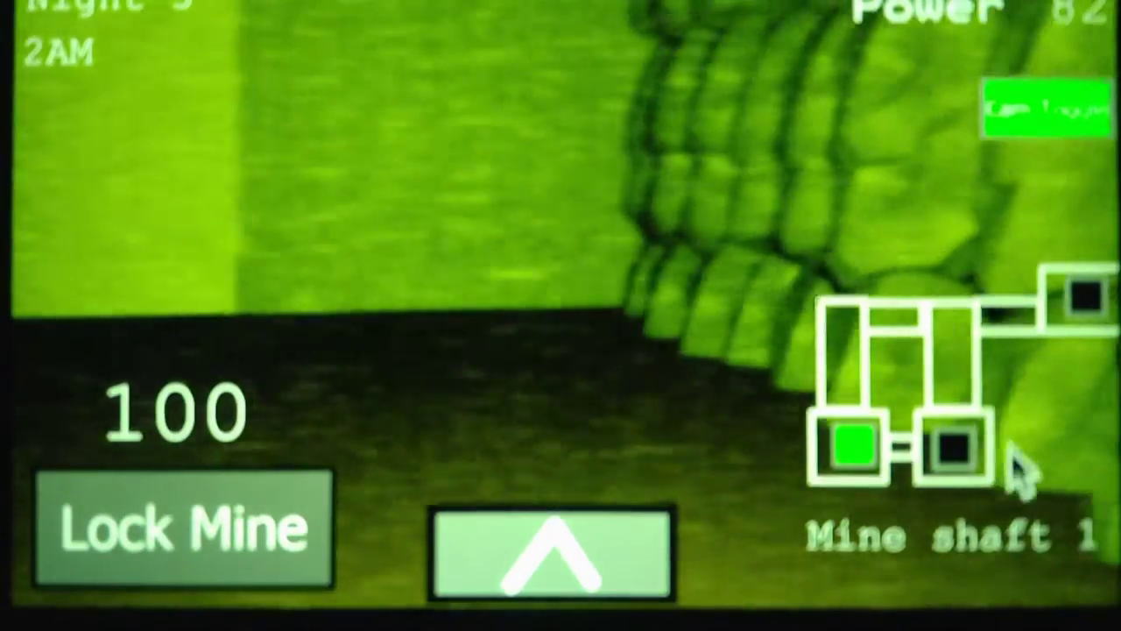
pyautogui.click(955, 449)
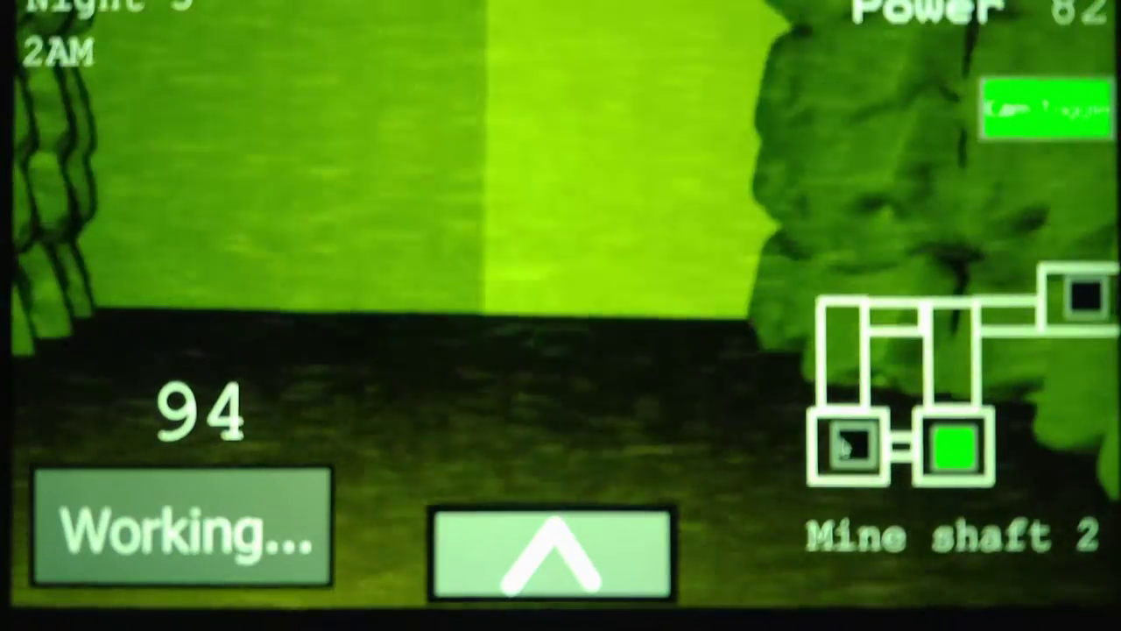
pyautogui.click(846, 445)
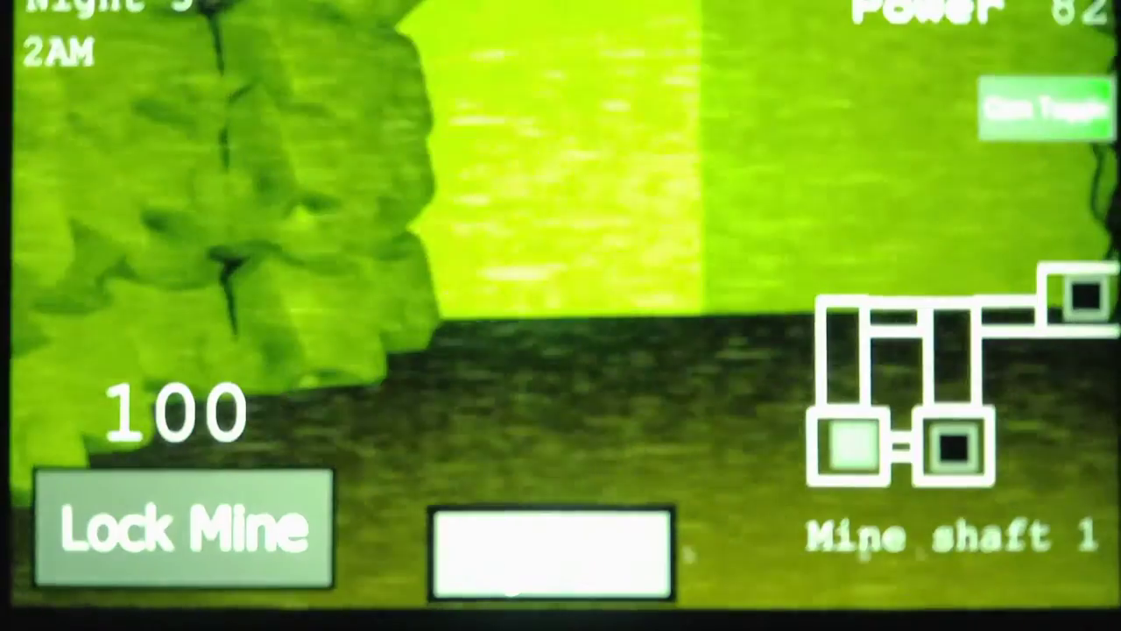
pyautogui.click(955, 448)
pyautogui.click(552, 552)
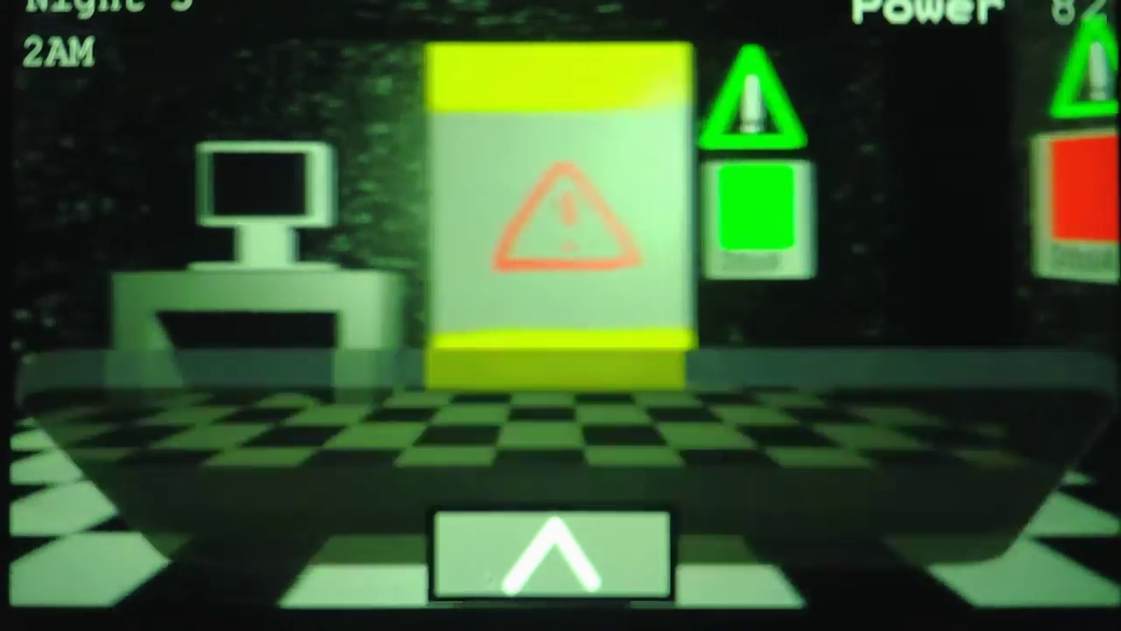
pyautogui.click(552, 552)
pyautogui.click(854, 447)
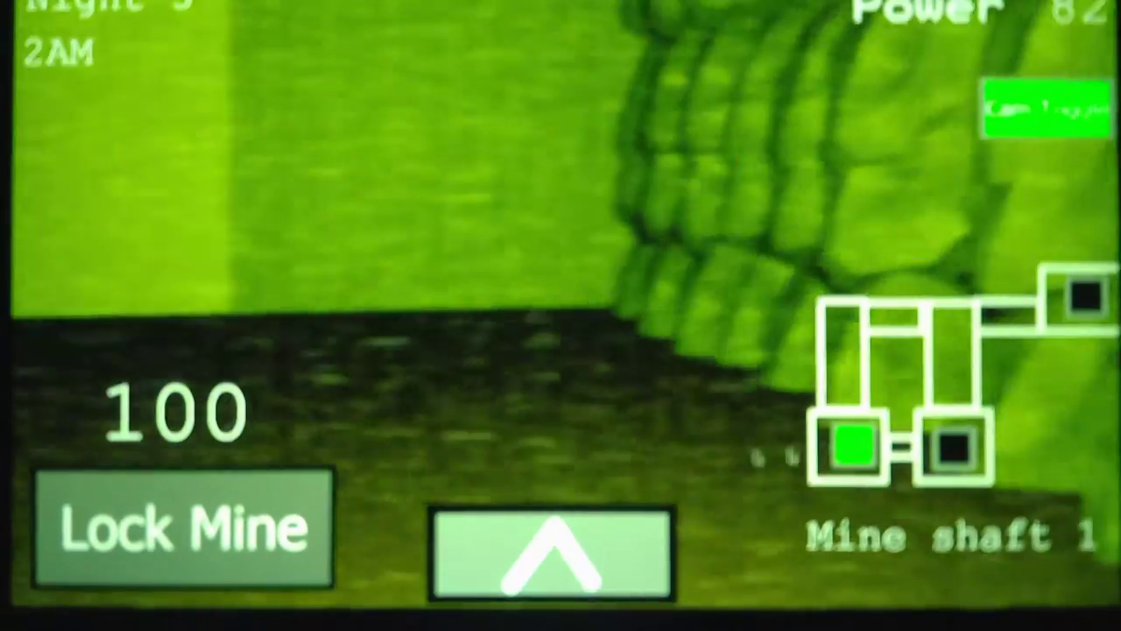
pyautogui.click(955, 446)
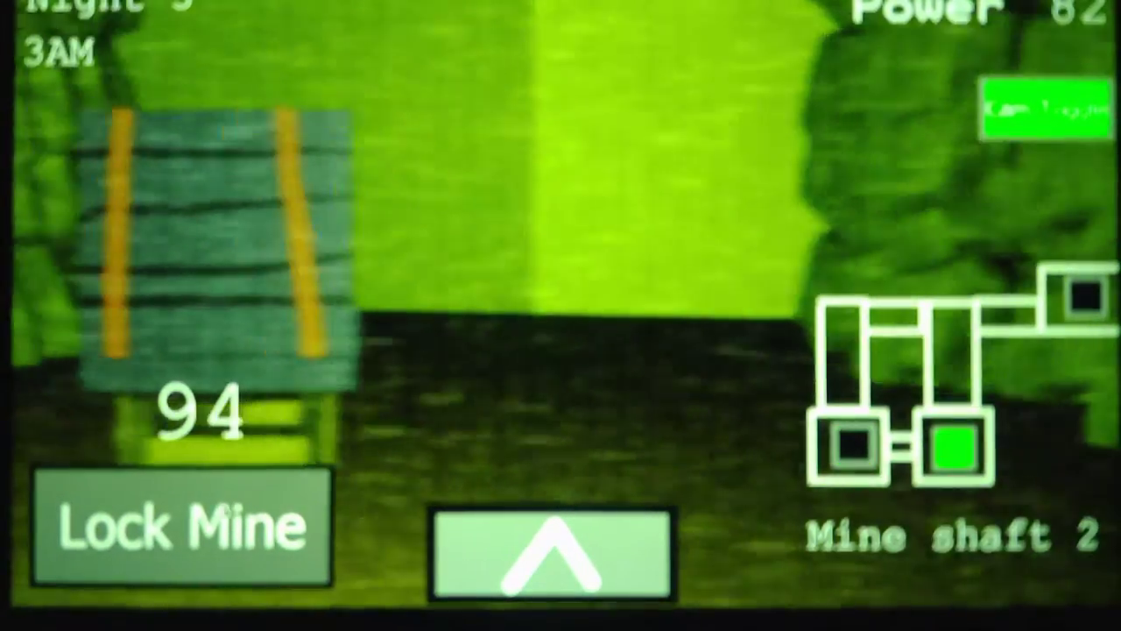
# - Lock the mine, check Mine shaft 1, then look at the office and view shaft 2
pyautogui.click(184, 526)
pyautogui.click(854, 447)
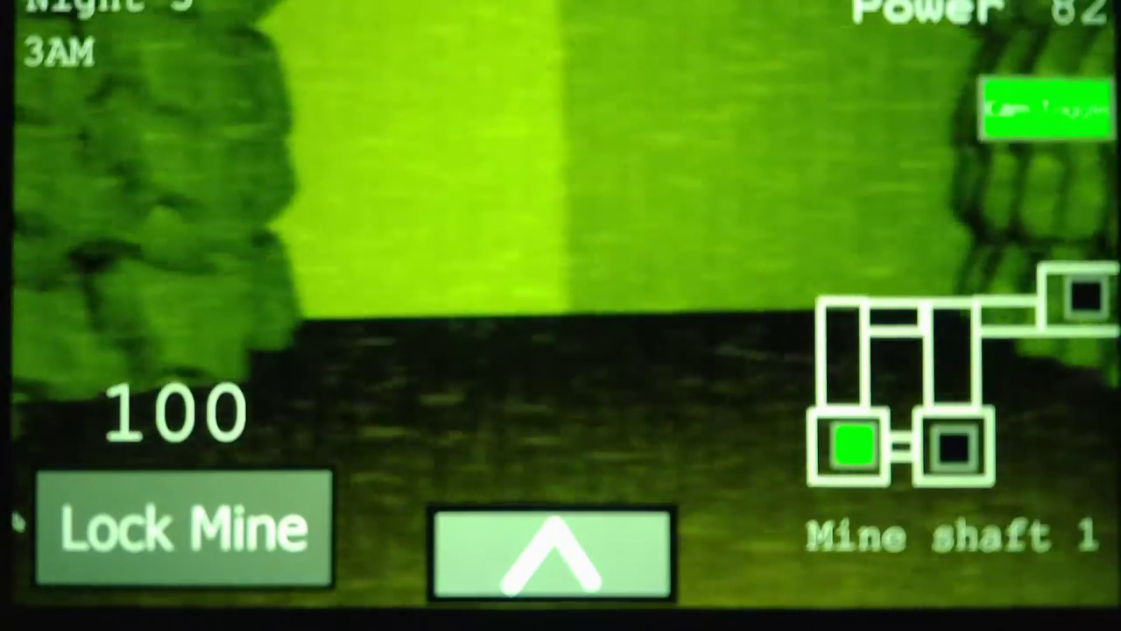
pyautogui.click(552, 552)
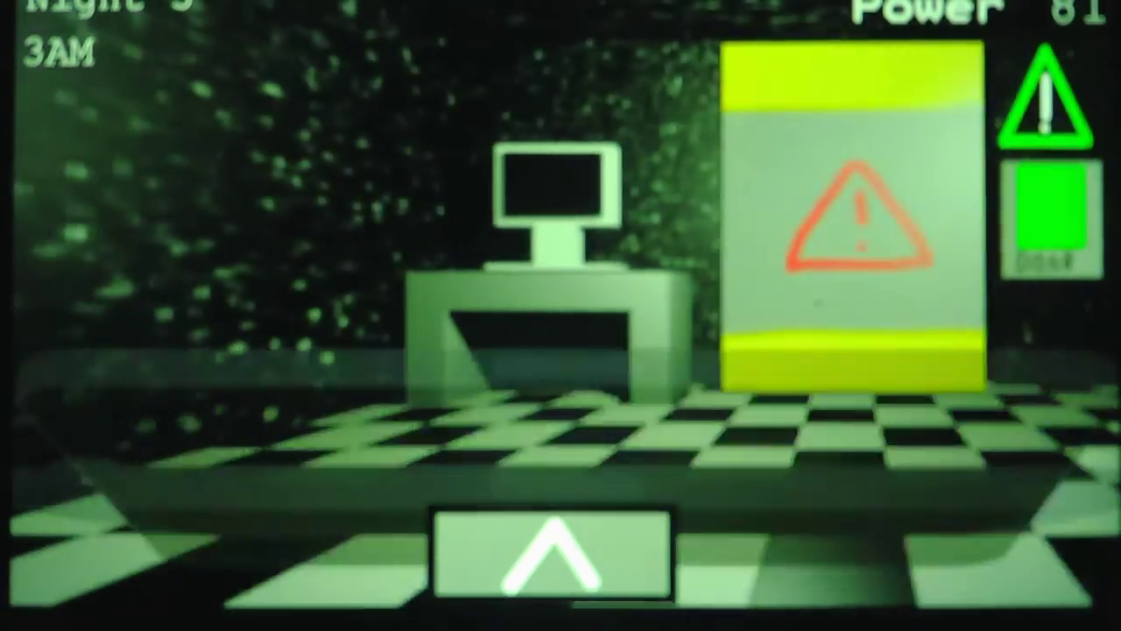
pyautogui.click(552, 552)
pyautogui.click(955, 447)
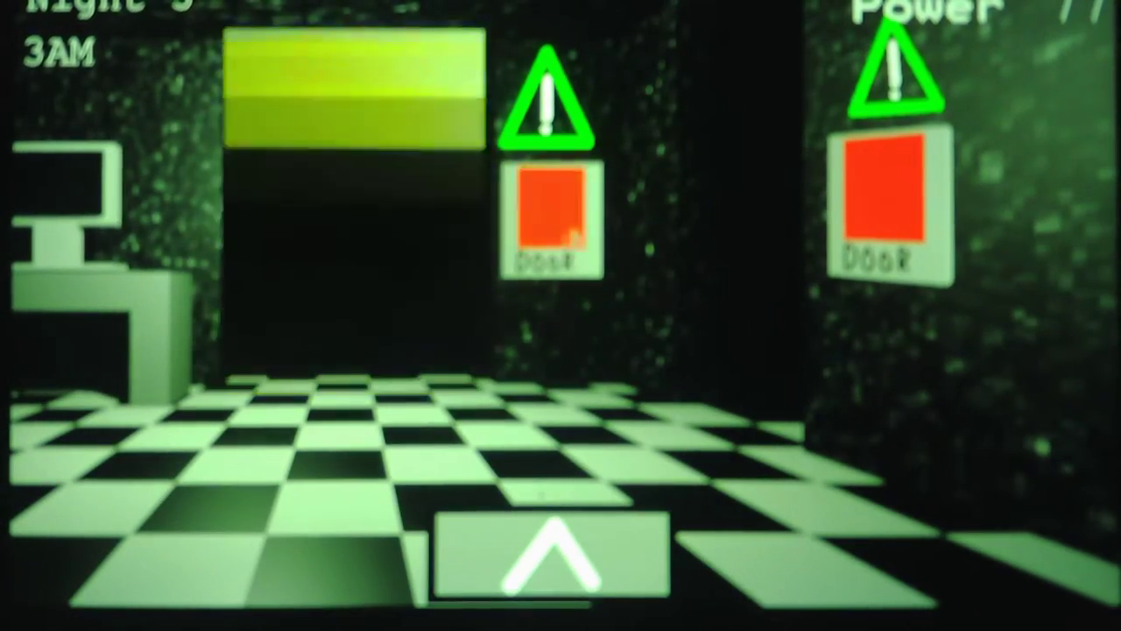
# - Toggle the mine lock and cycle between the Mine shaft 1 and 2 cameras
pyautogui.click(552, 552)
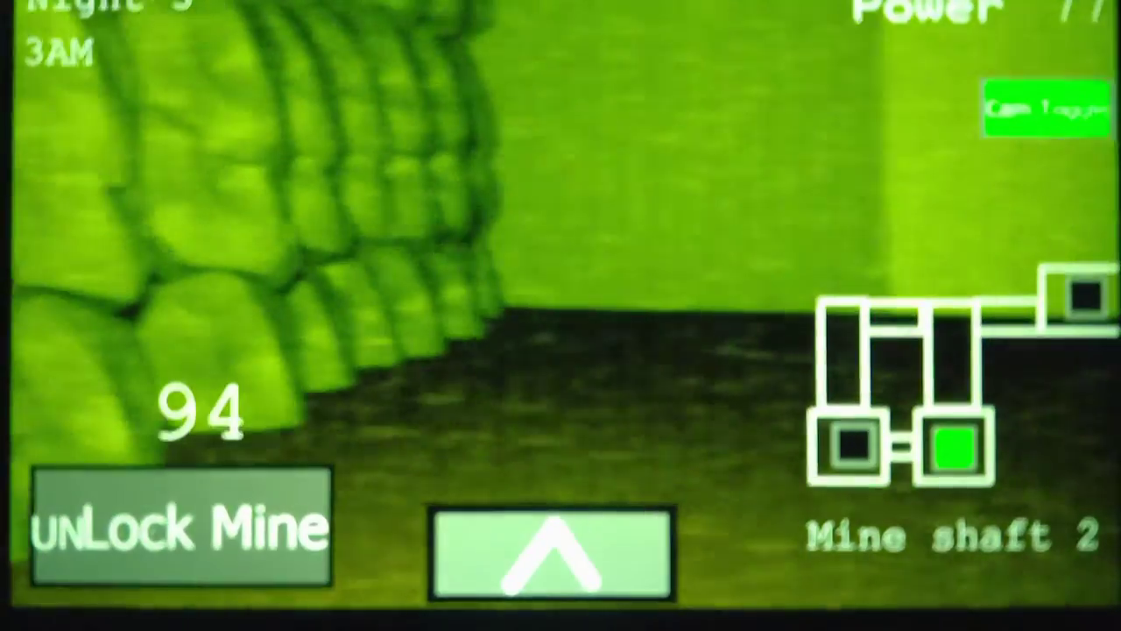
pyautogui.click(182, 525)
pyautogui.click(854, 447)
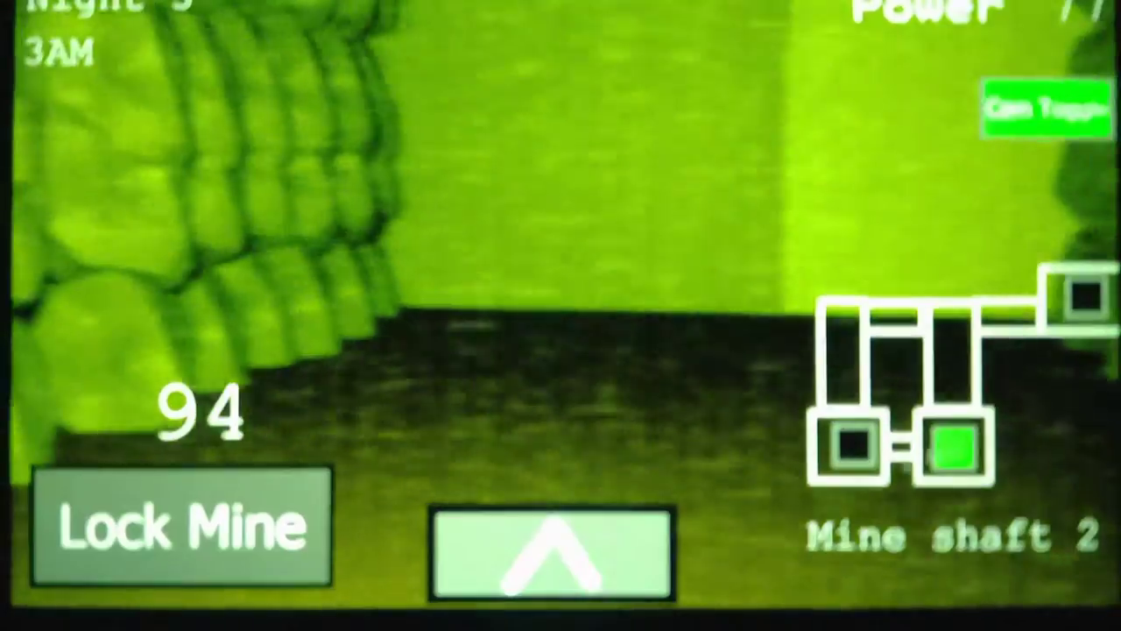
pyautogui.click(854, 446)
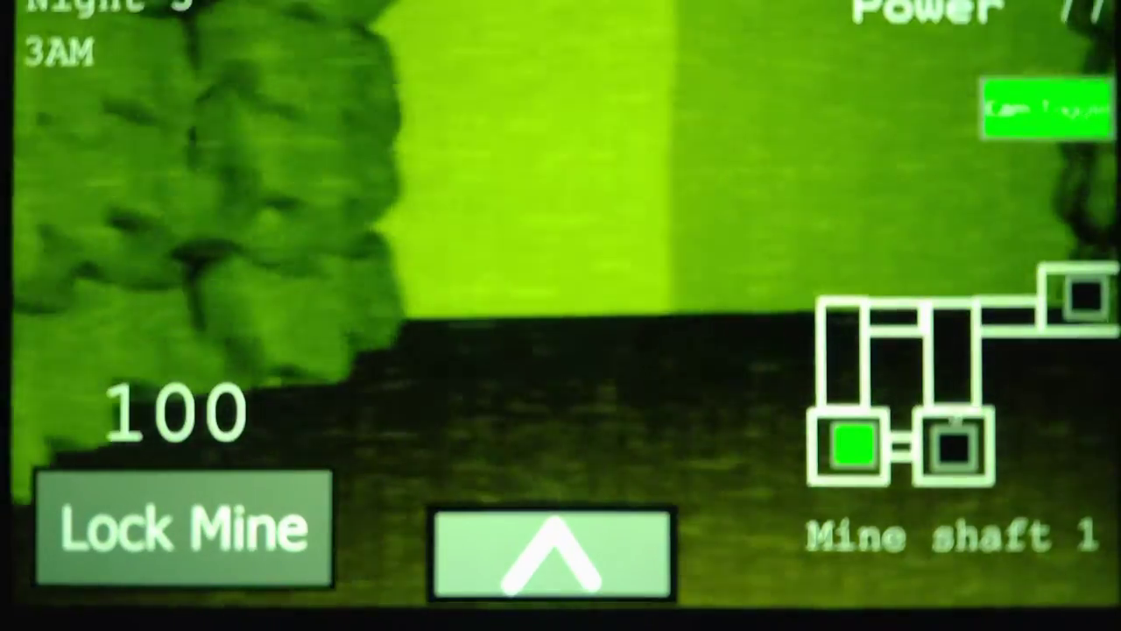
pyautogui.click(955, 446)
pyautogui.click(855, 447)
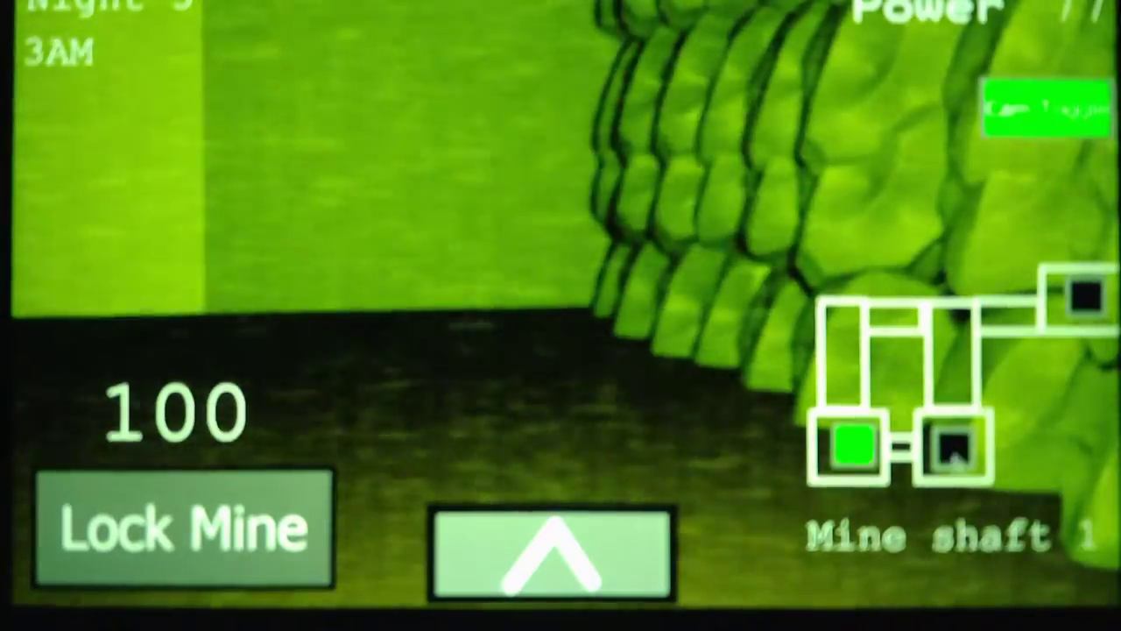
# - Relock the mine while checking both shafts, then face the office
pyautogui.click(957, 448)
pyautogui.click(184, 526)
pyautogui.click(854, 447)
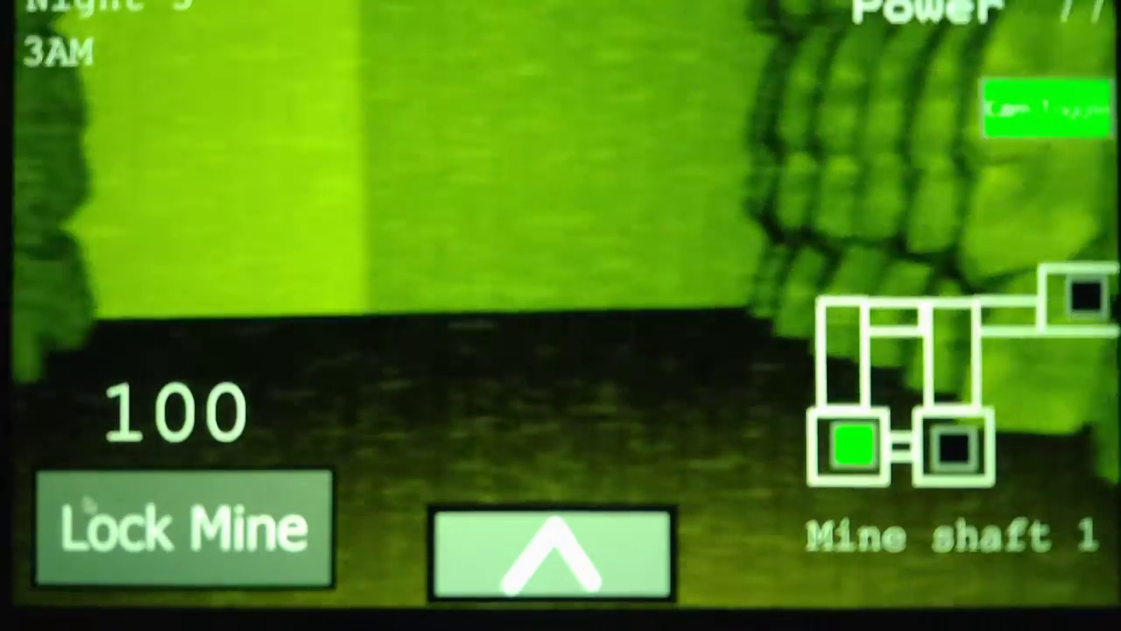
pyautogui.click(552, 552)
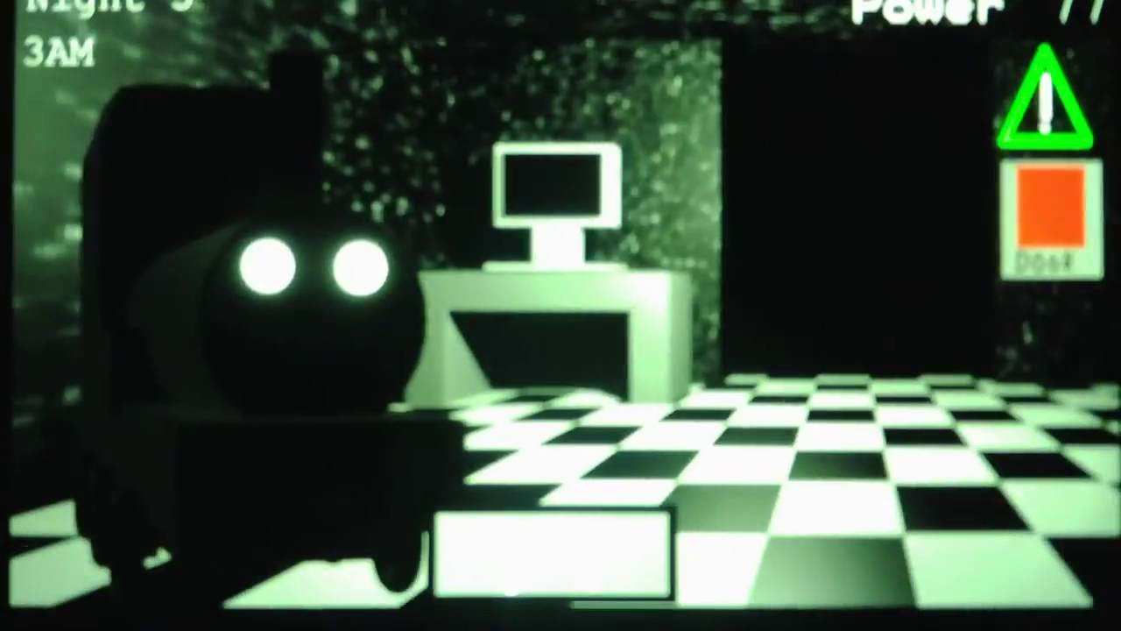
# - Recheck both mine shafts, then look toward the doors
pyautogui.click(552, 552)
pyautogui.click(957, 448)
pyautogui.click(854, 447)
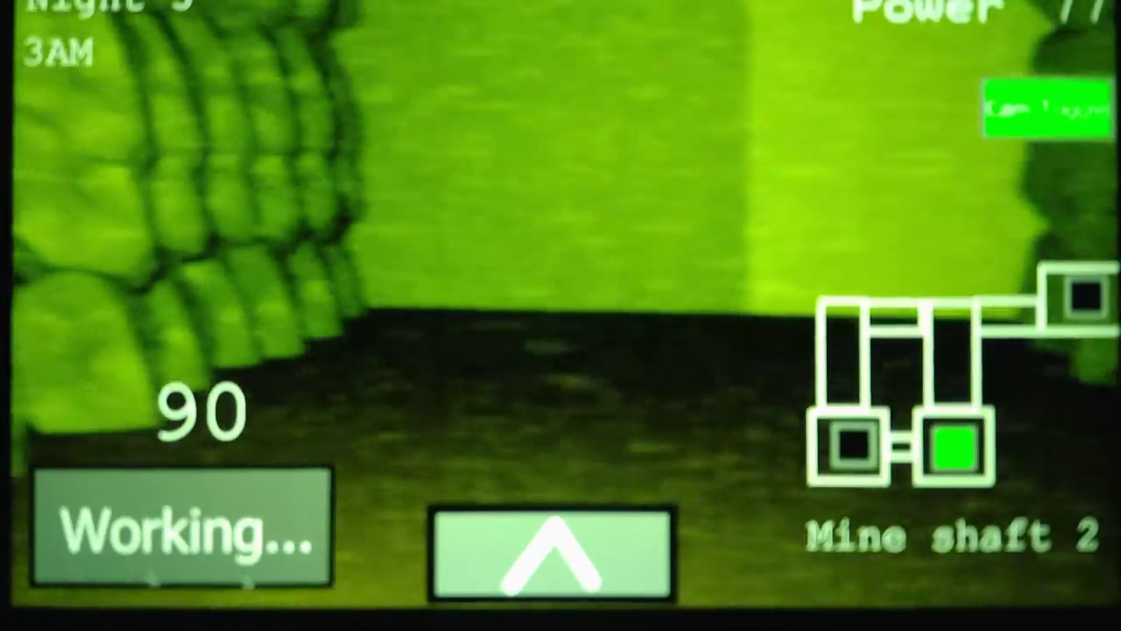
pyautogui.click(552, 552)
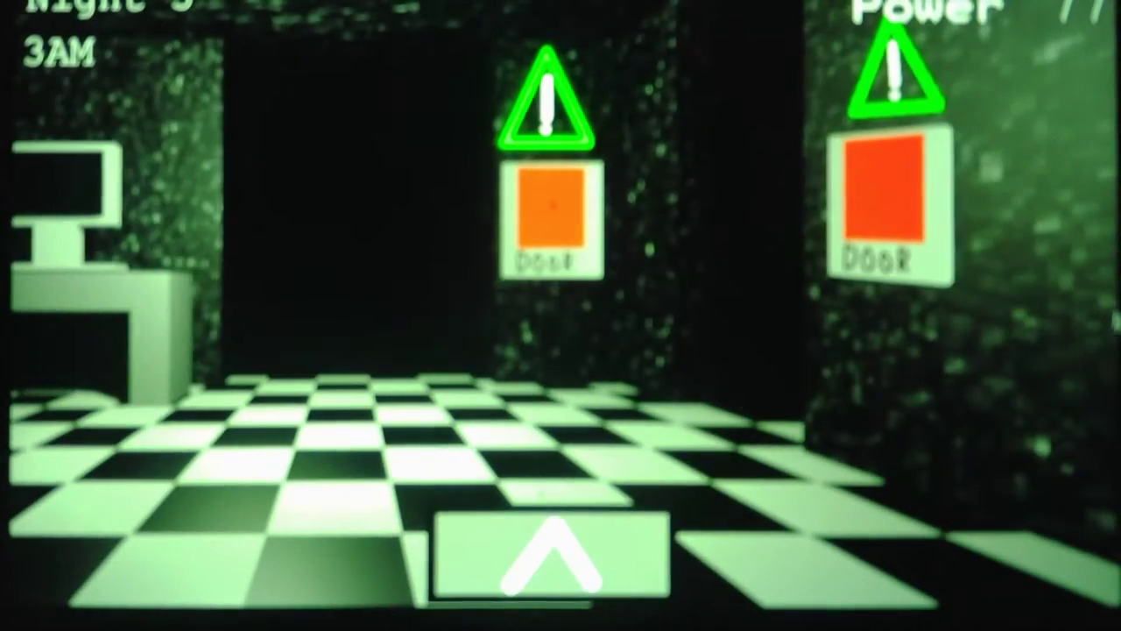
# - Lock Mine shaft 1 and switch back to Mine shaft 2
pyautogui.click(552, 556)
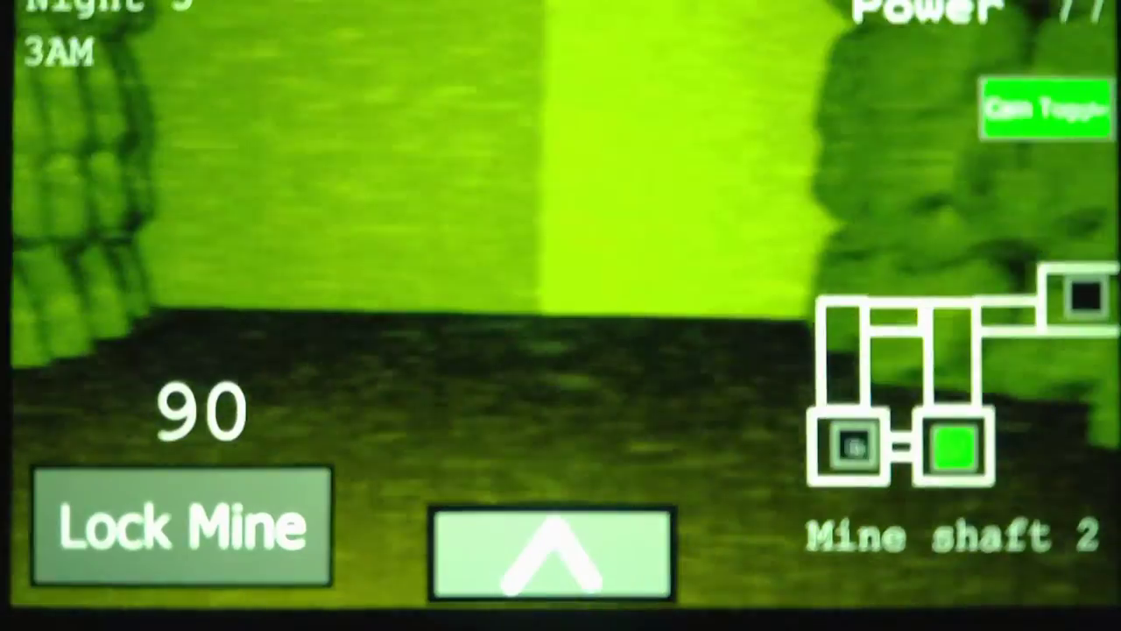
pyautogui.click(854, 449)
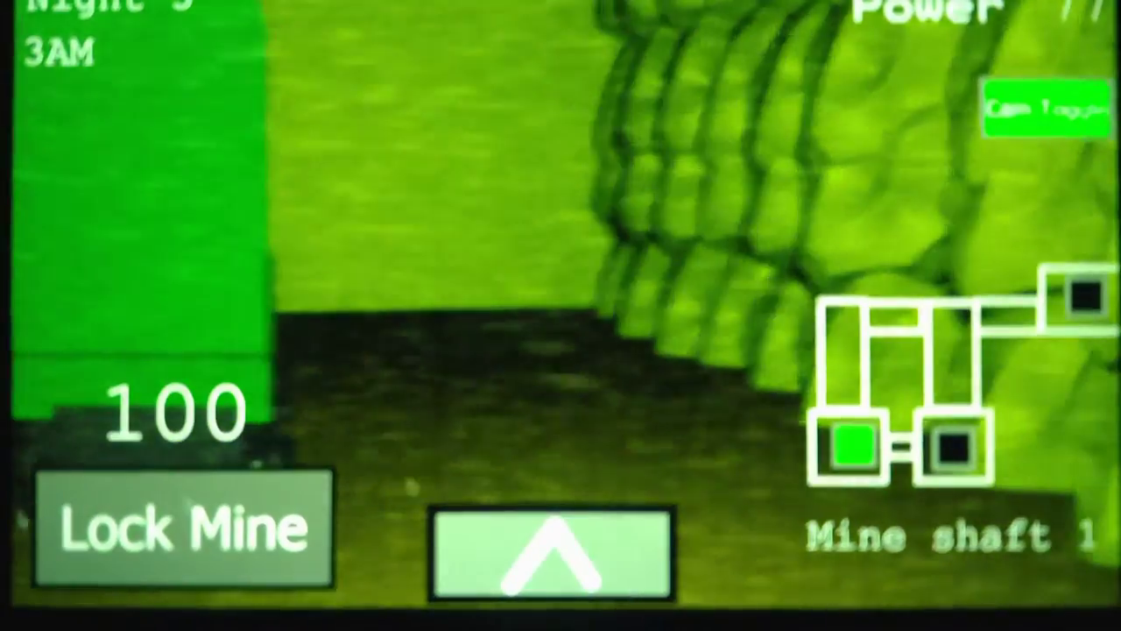
pyautogui.click(182, 526)
pyautogui.click(954, 448)
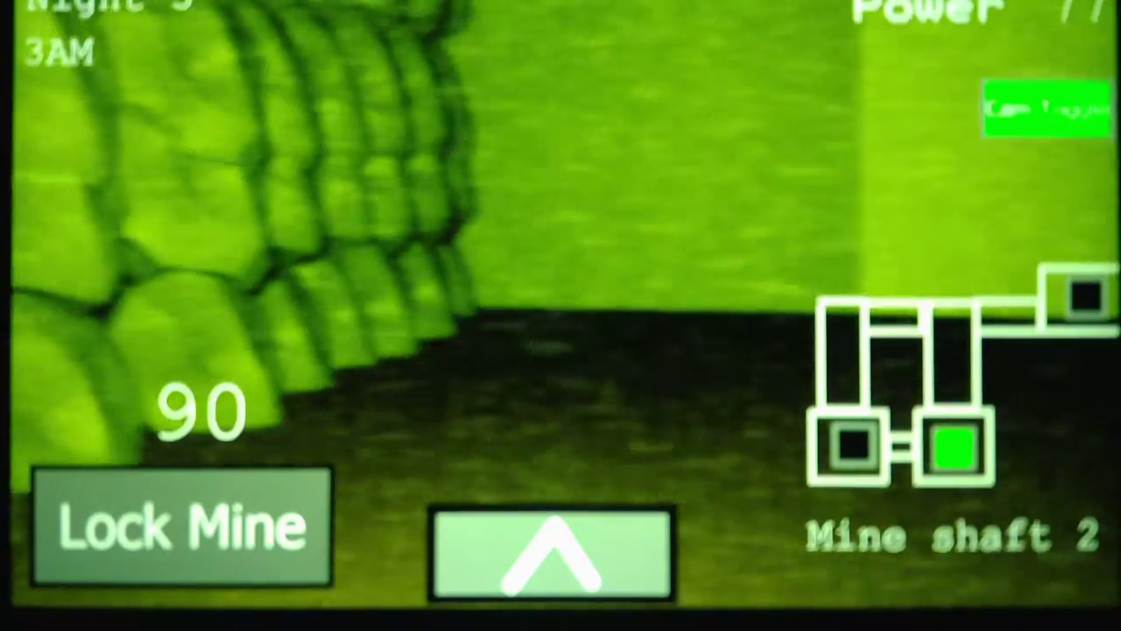
pyautogui.click(552, 552)
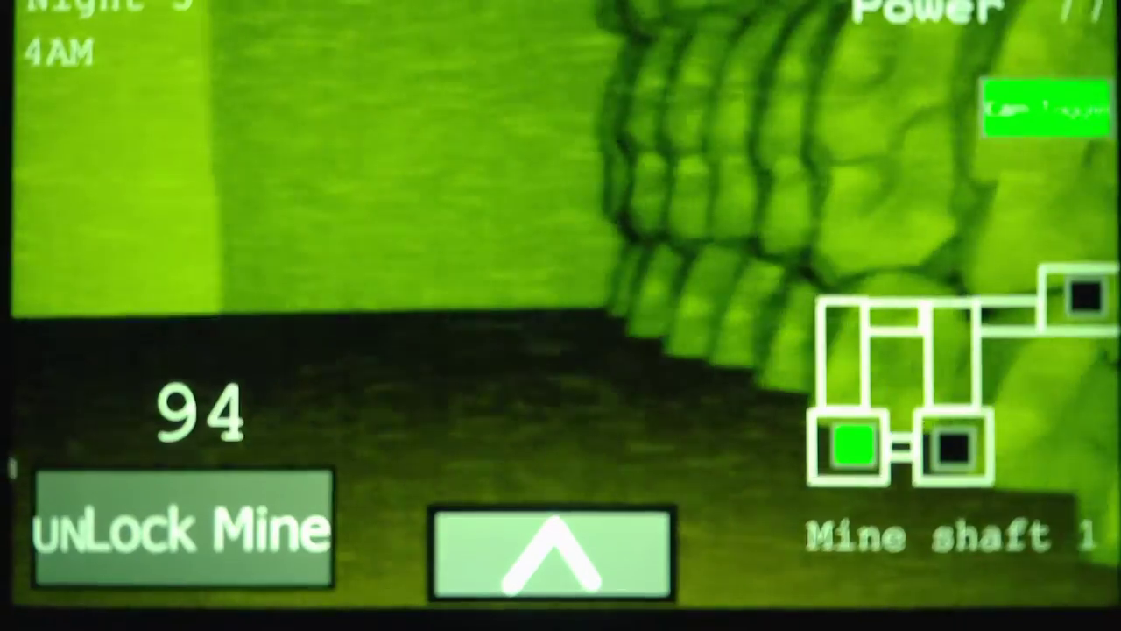
# - Check Mine shaft 2, look toward the right door, then recheck shafts 1 and 2
pyautogui.click(954, 447)
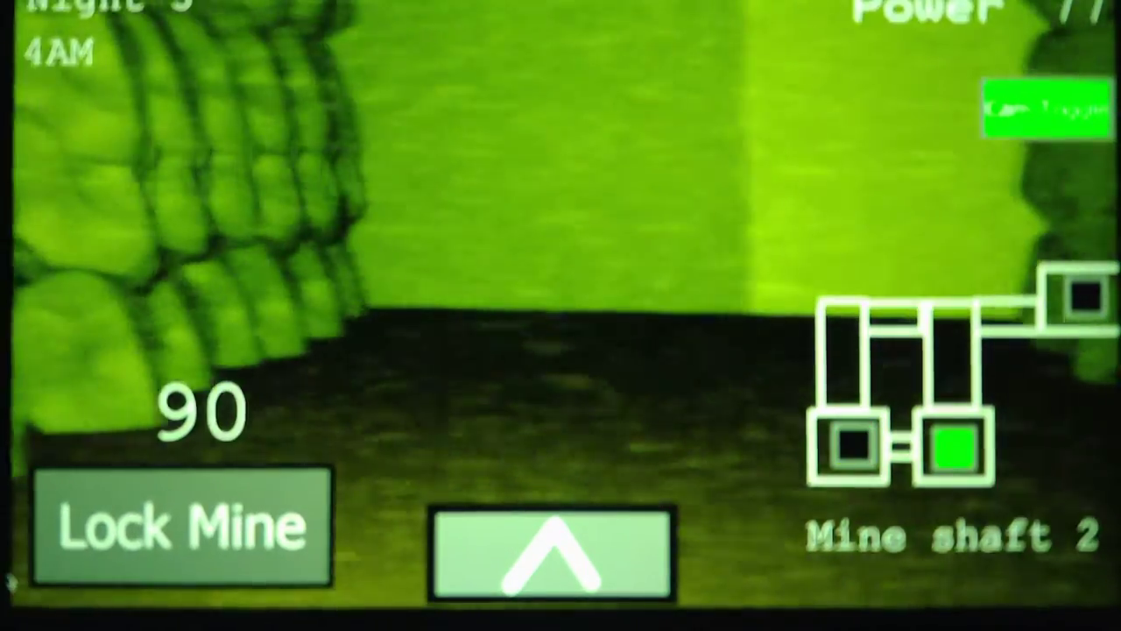
pyautogui.click(552, 554)
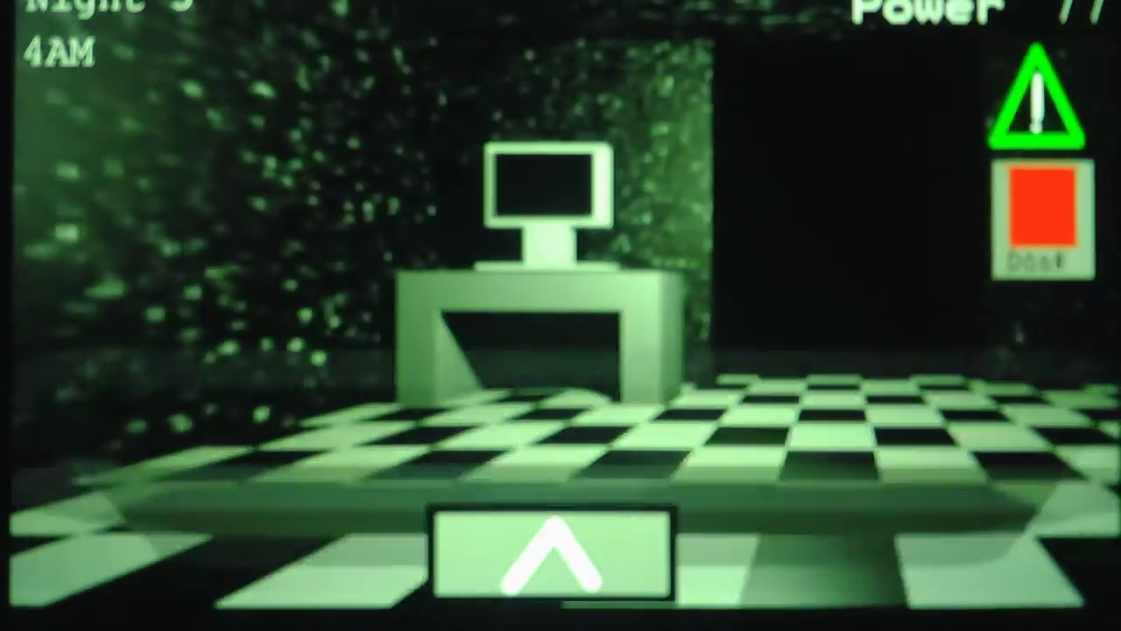
pyautogui.click(552, 556)
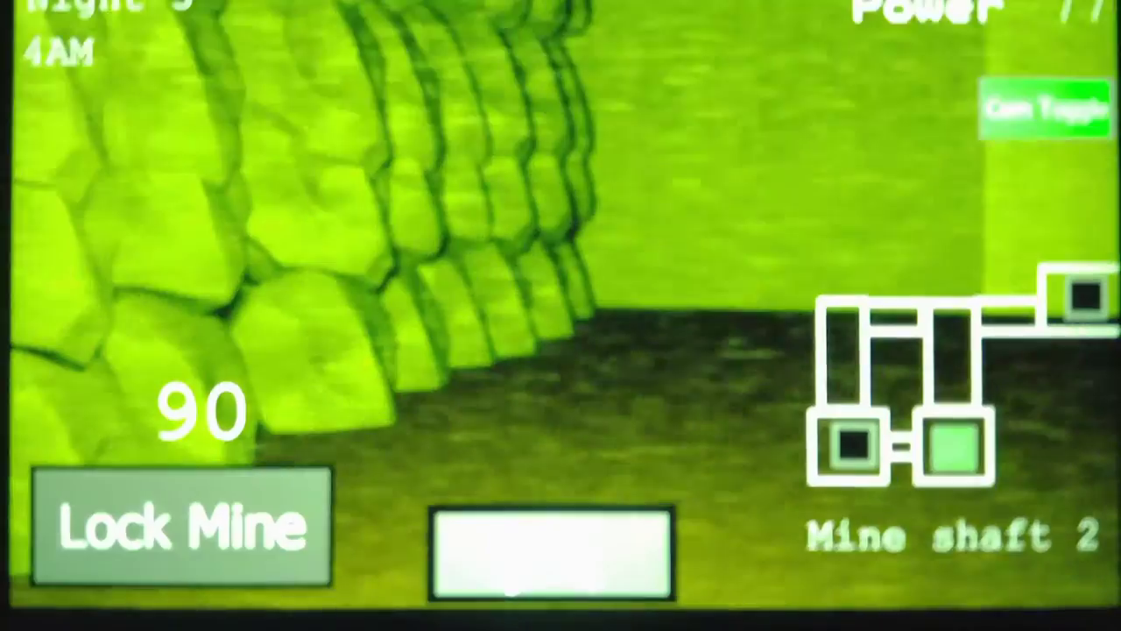
pyautogui.click(854, 449)
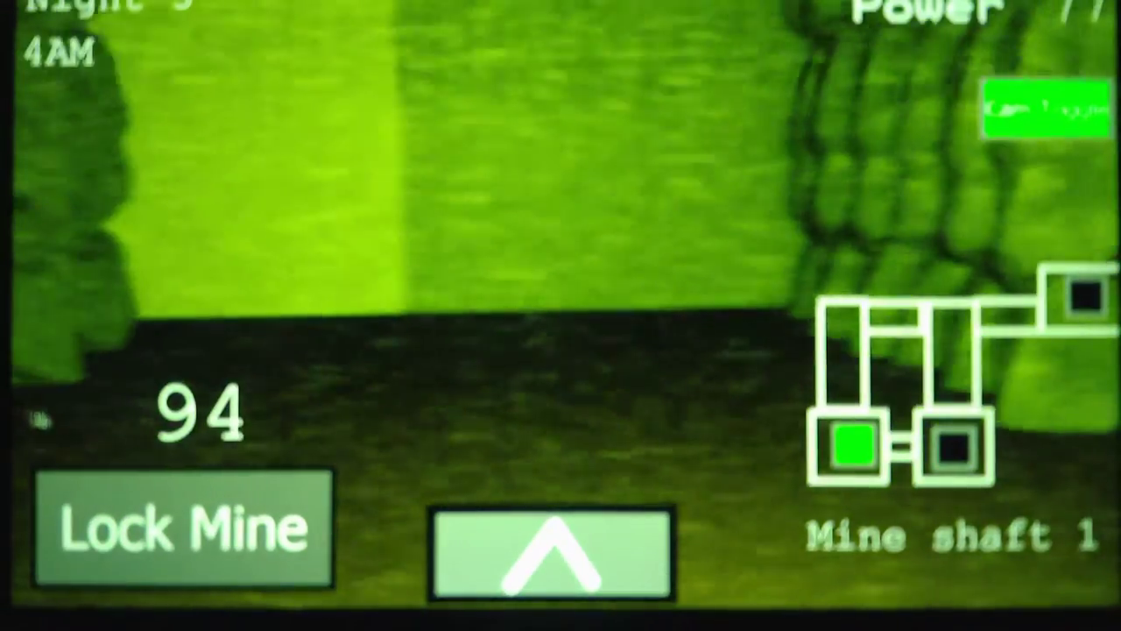
pyautogui.click(955, 448)
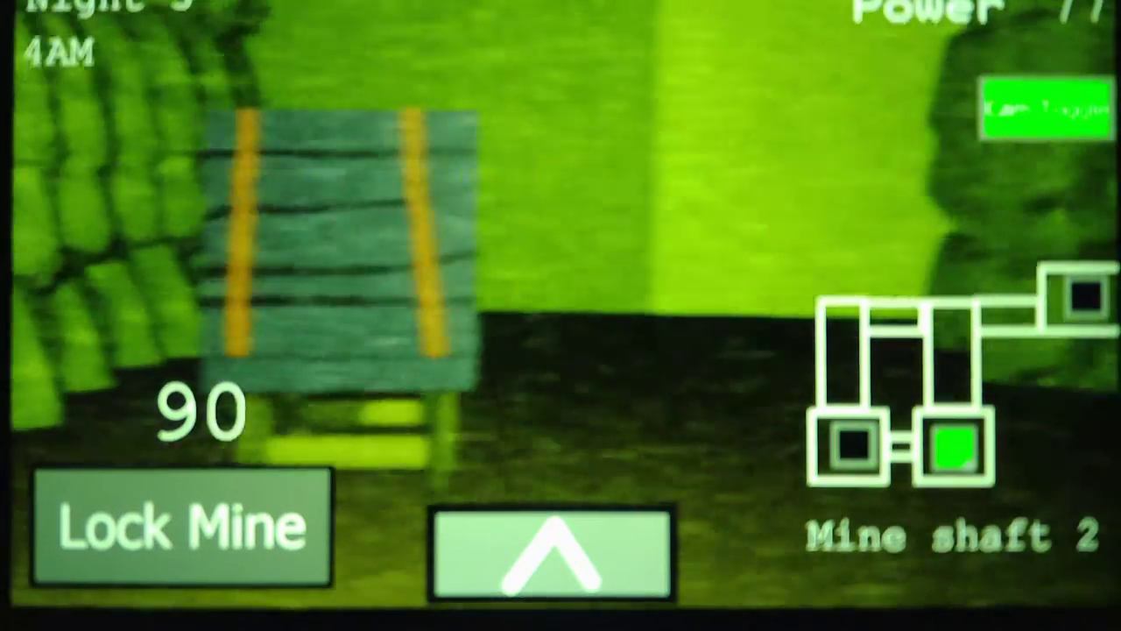
pyautogui.click(552, 557)
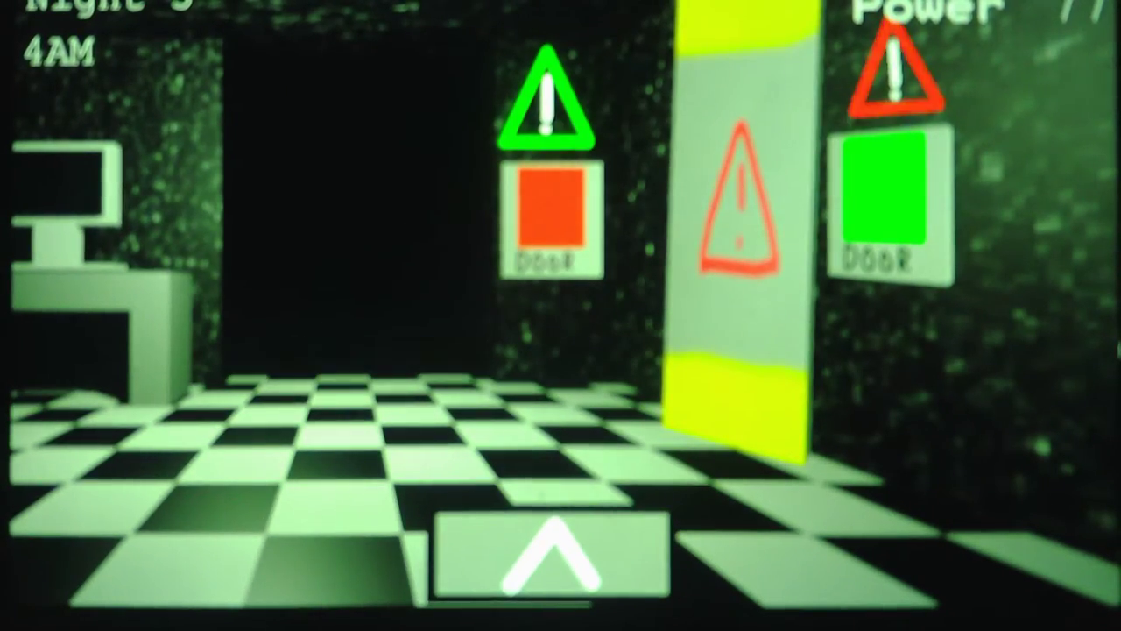
# - Check Mine shaft 1, then flip between both mine shaft cameras
pyautogui.click(552, 557)
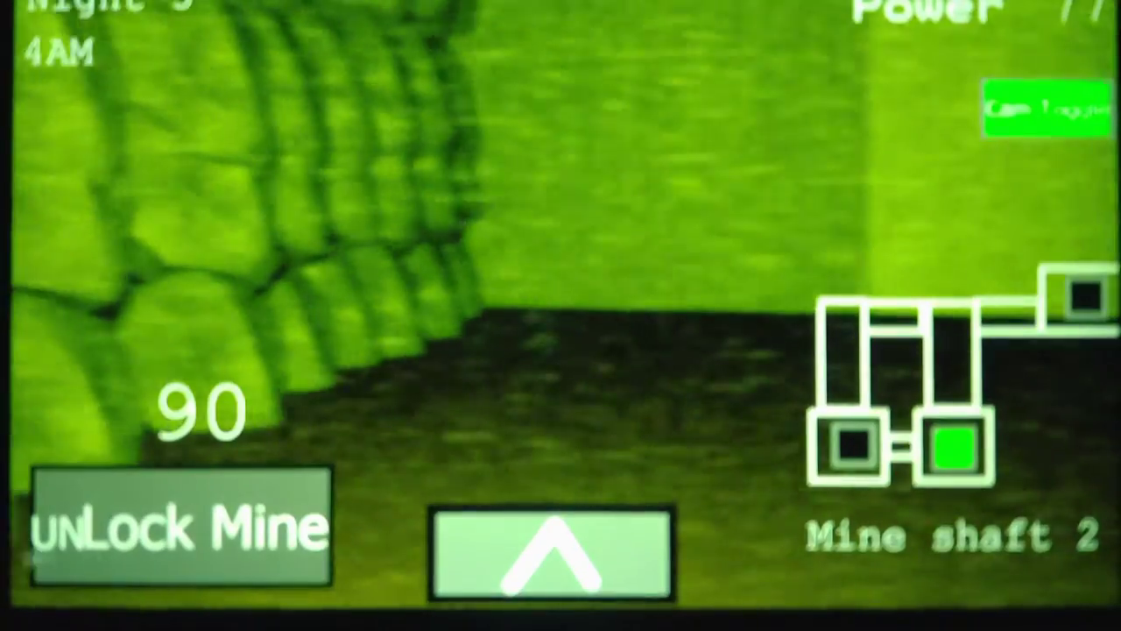
pyautogui.click(849, 447)
pyautogui.click(552, 557)
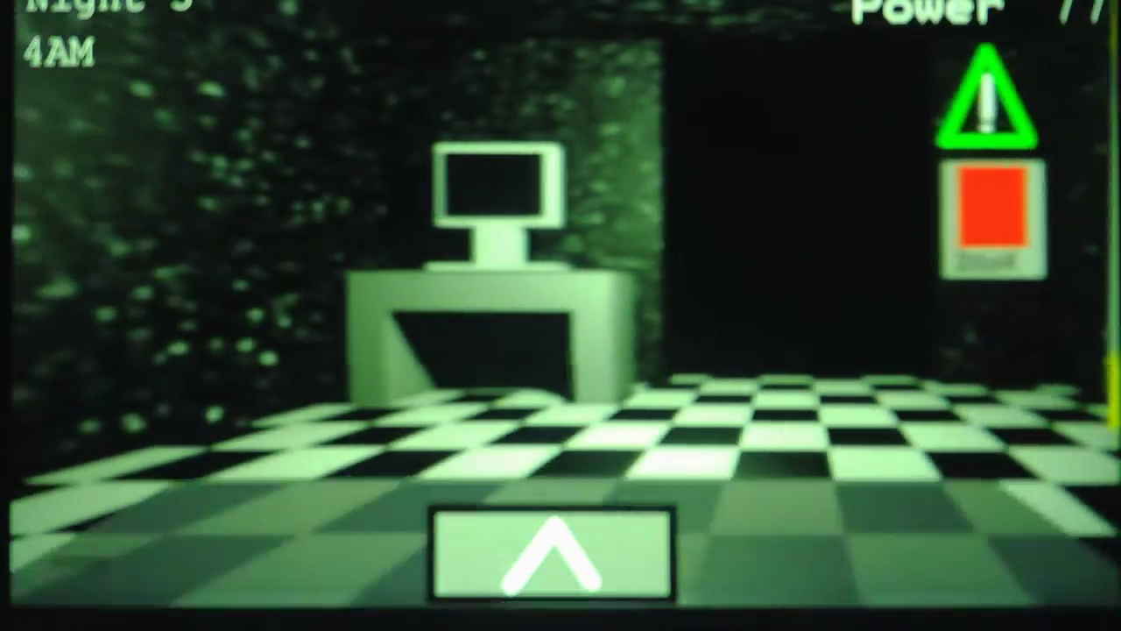
pyautogui.click(551, 557)
pyautogui.click(954, 447)
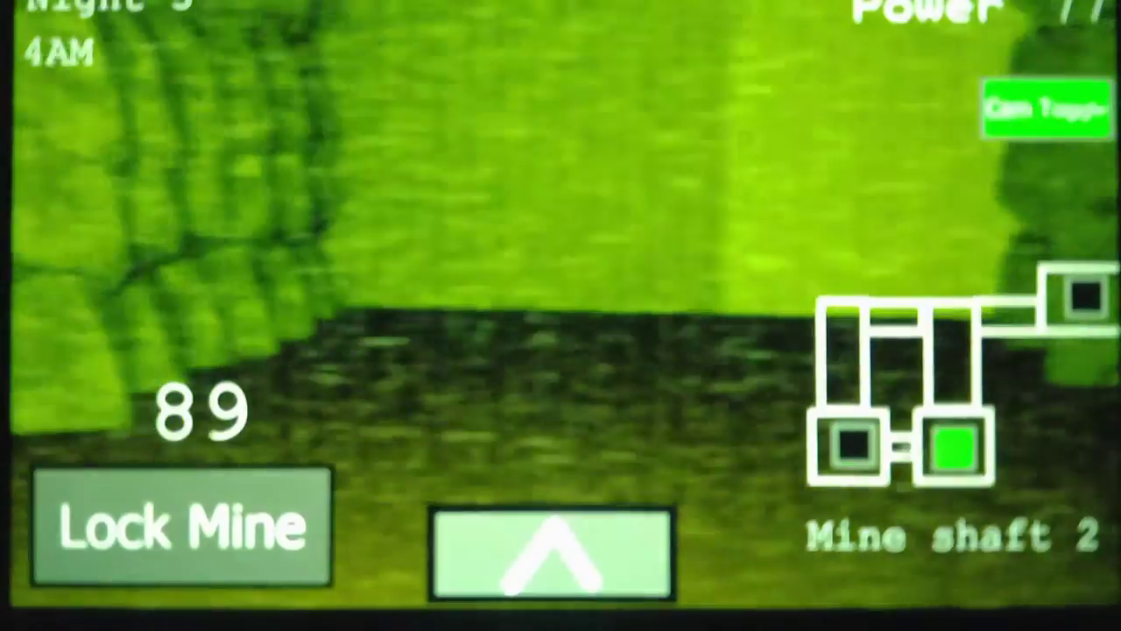
pyautogui.click(850, 447)
pyautogui.click(552, 556)
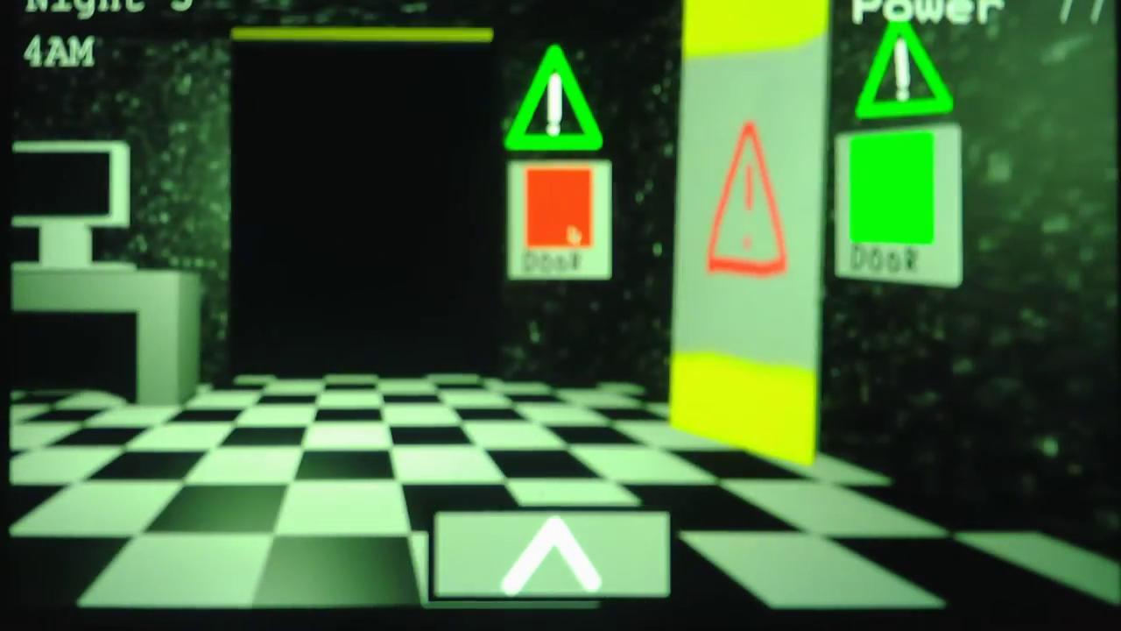
# - Close the left office door and return to the Mine shaft 2 camera
pyautogui.click(571, 230)
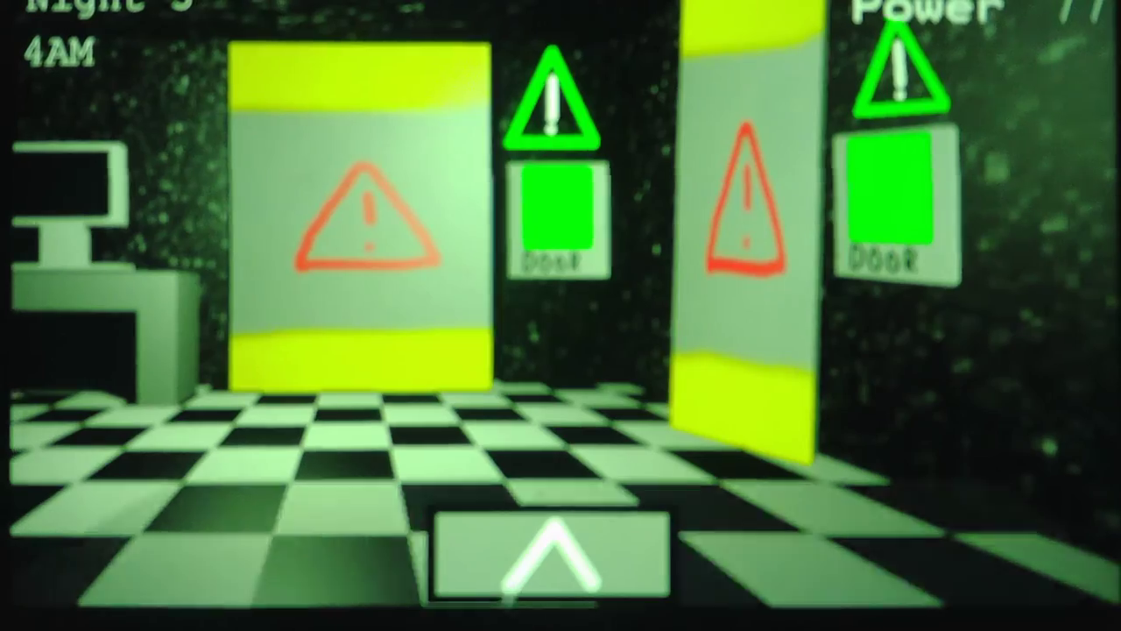
pyautogui.click(552, 556)
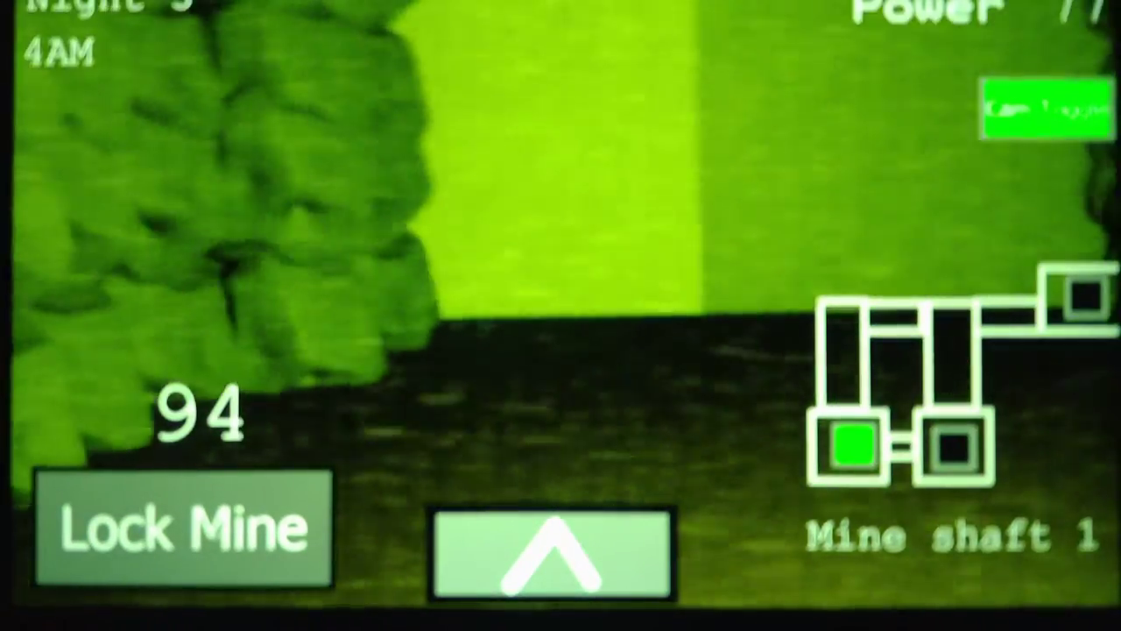
pyautogui.click(552, 554)
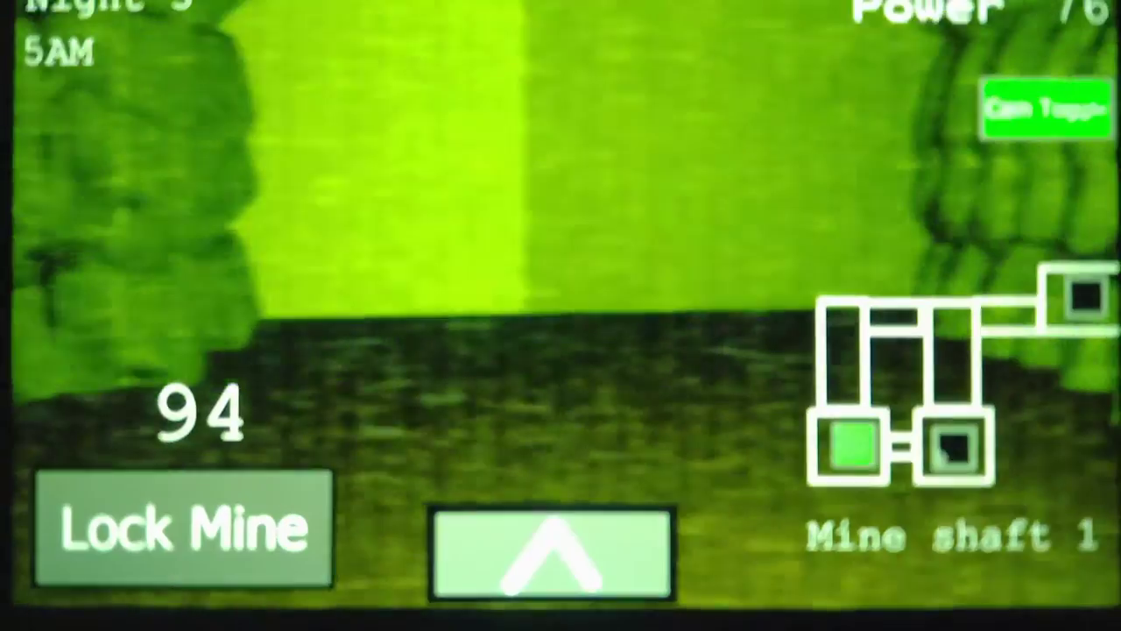
pyautogui.click(955, 446)
# - Lock Mine shaft 2 and go back to watching the office
pyautogui.click(180, 526)
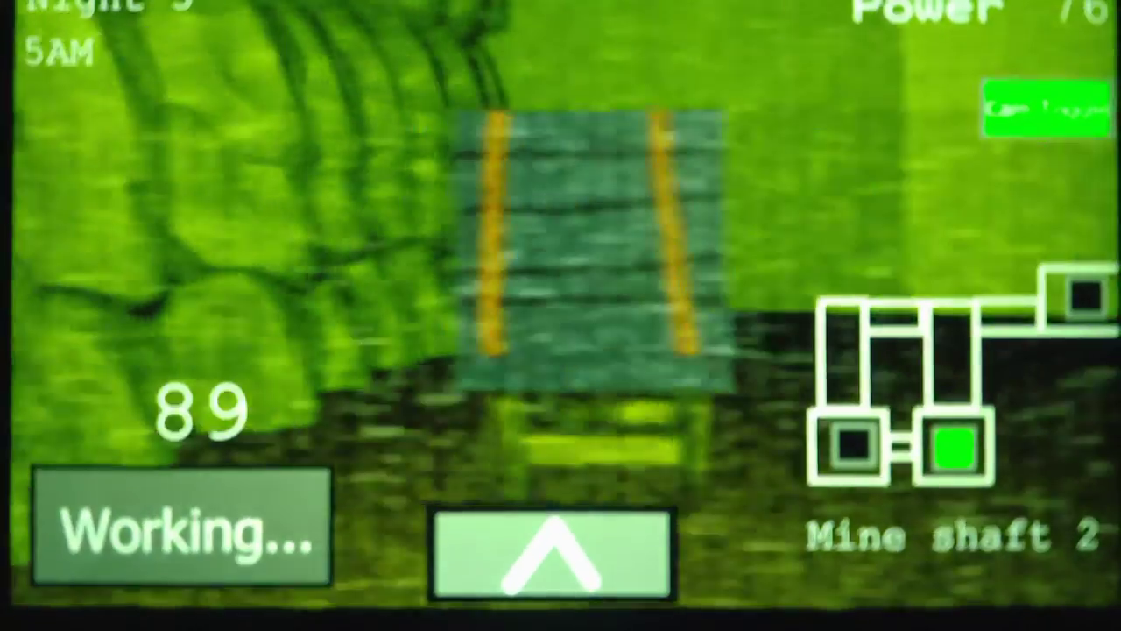
pyautogui.click(552, 554)
pyautogui.click(552, 554)
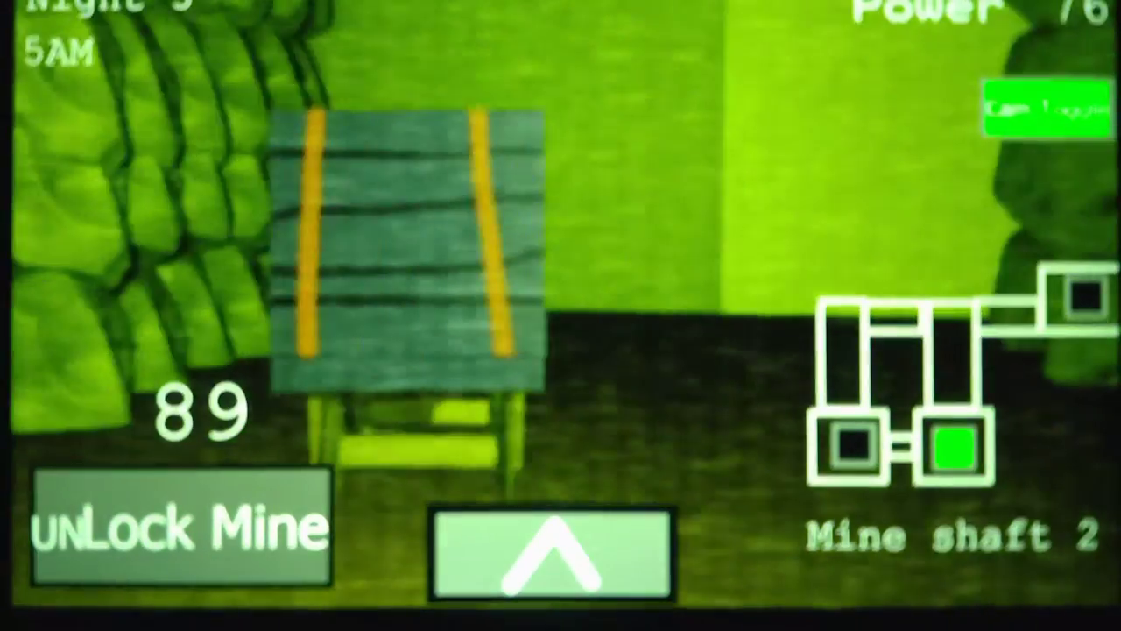
pyautogui.click(551, 554)
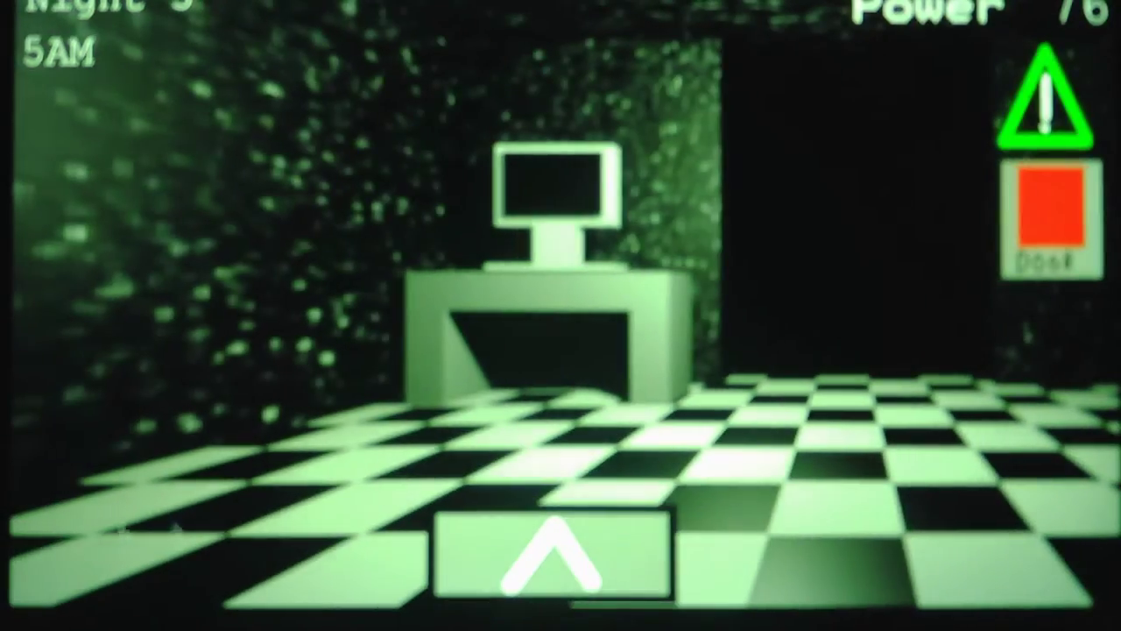
# - Check Mine shaft 1, then Mine shaft 2, with an office check after each
pyautogui.click(552, 553)
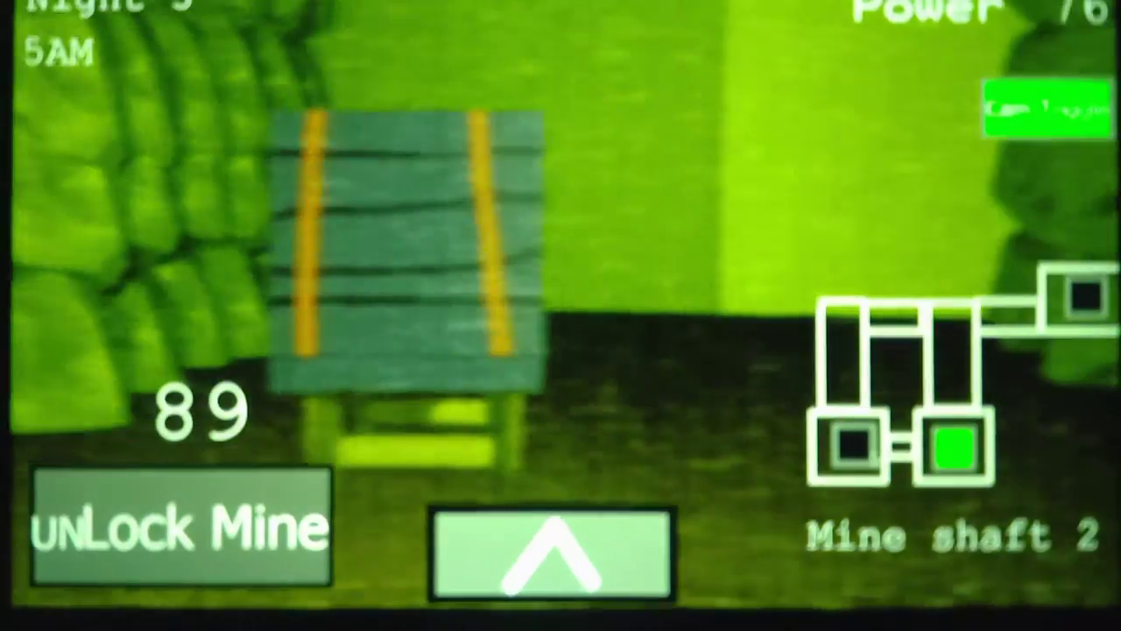
pyautogui.click(854, 447)
pyautogui.click(552, 554)
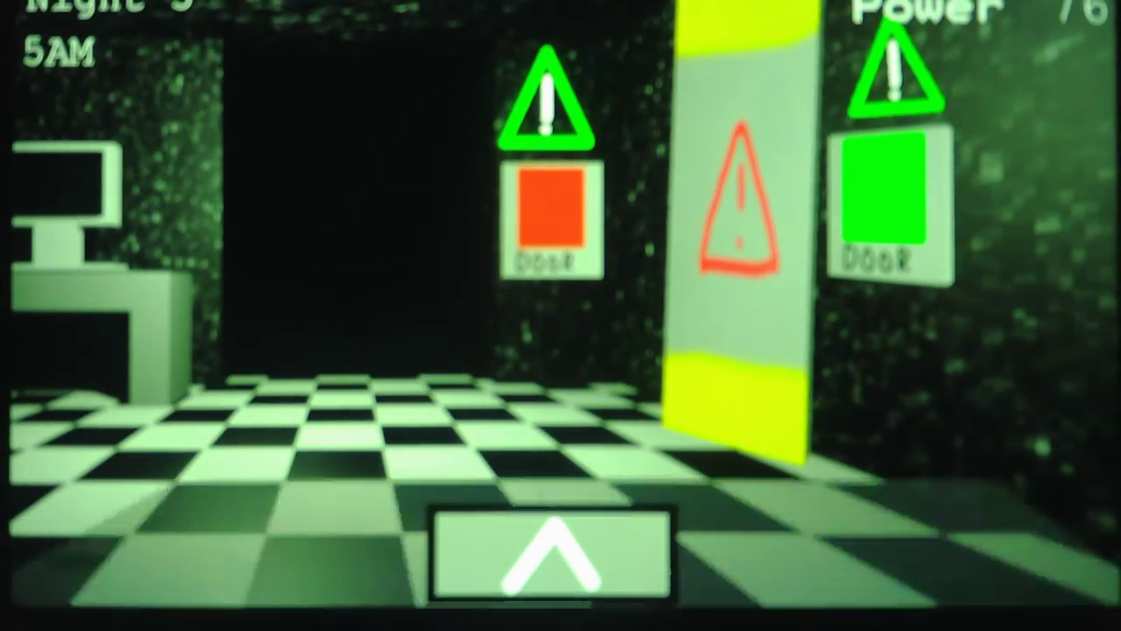
pyautogui.click(552, 554)
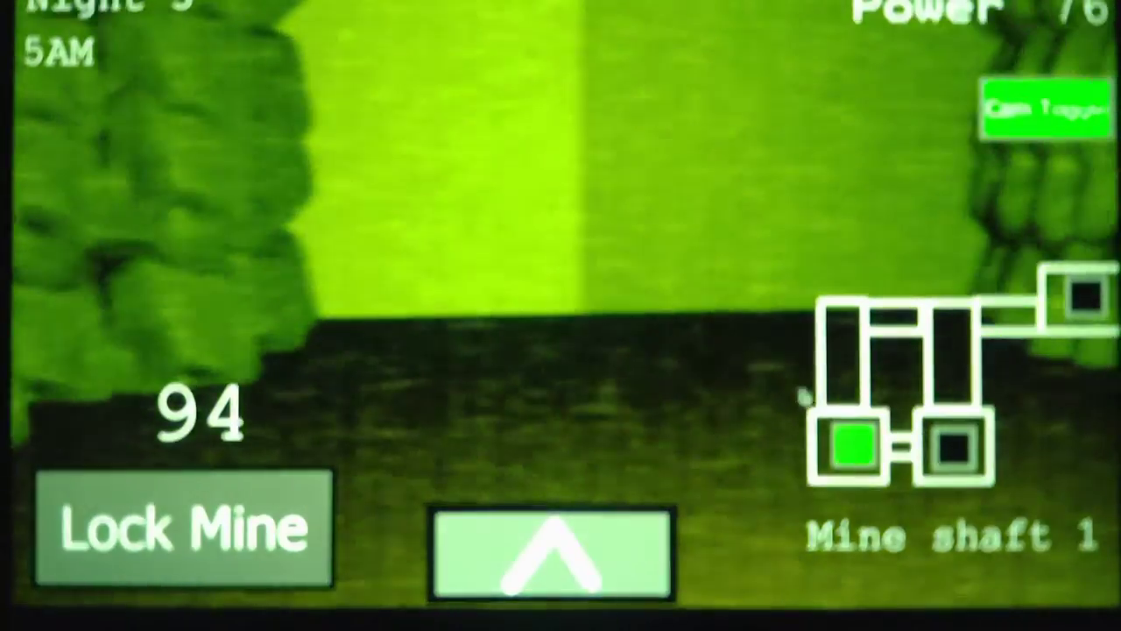
pyautogui.click(953, 447)
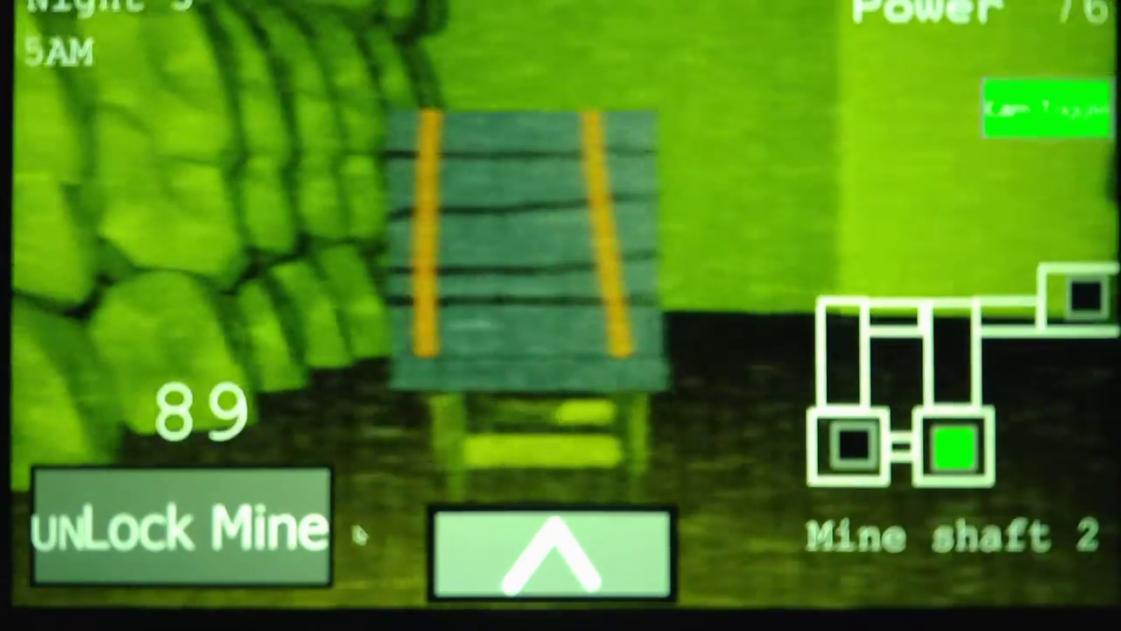
pyautogui.click(552, 554)
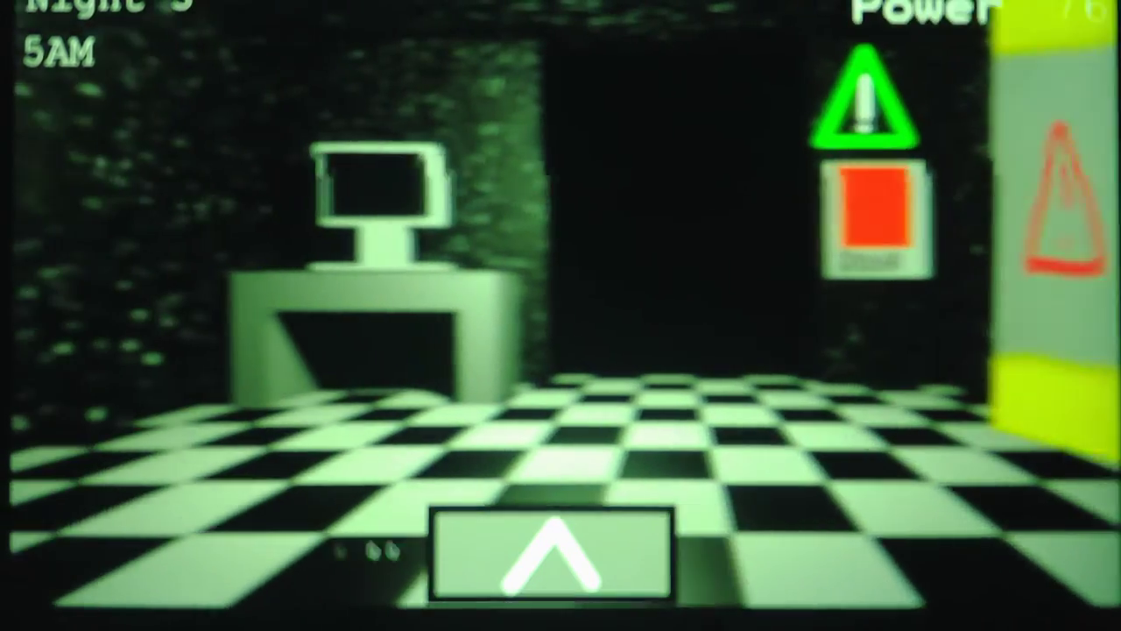
# - Alternate between the Mine shaft 1 and 2 cameras, with office checks in between
pyautogui.click(552, 554)
pyautogui.click(850, 448)
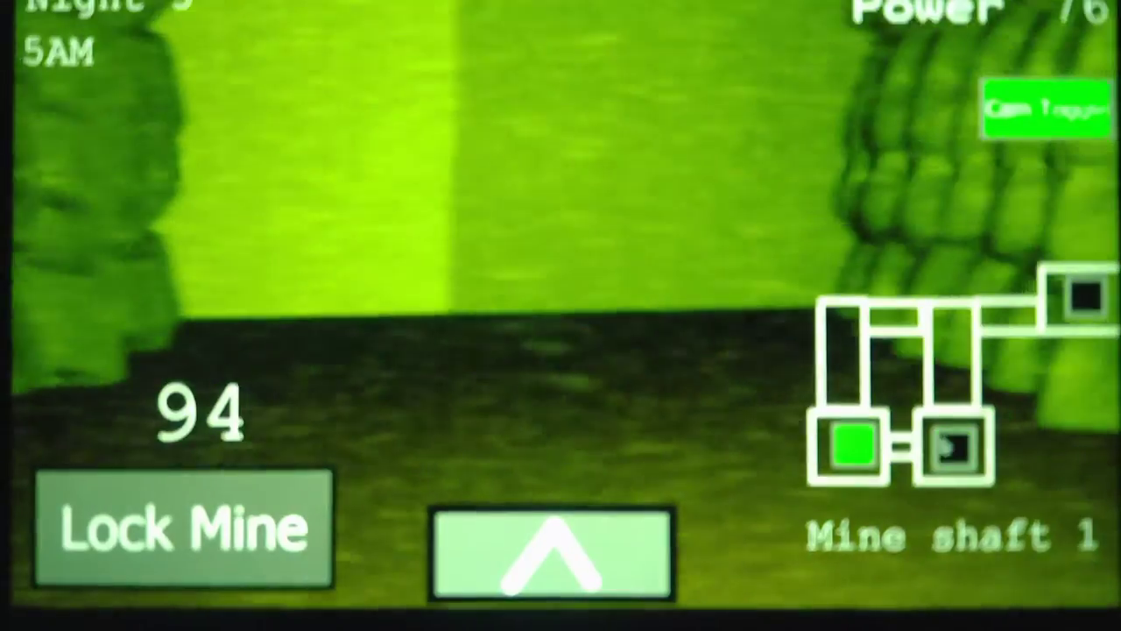
pyautogui.click(953, 449)
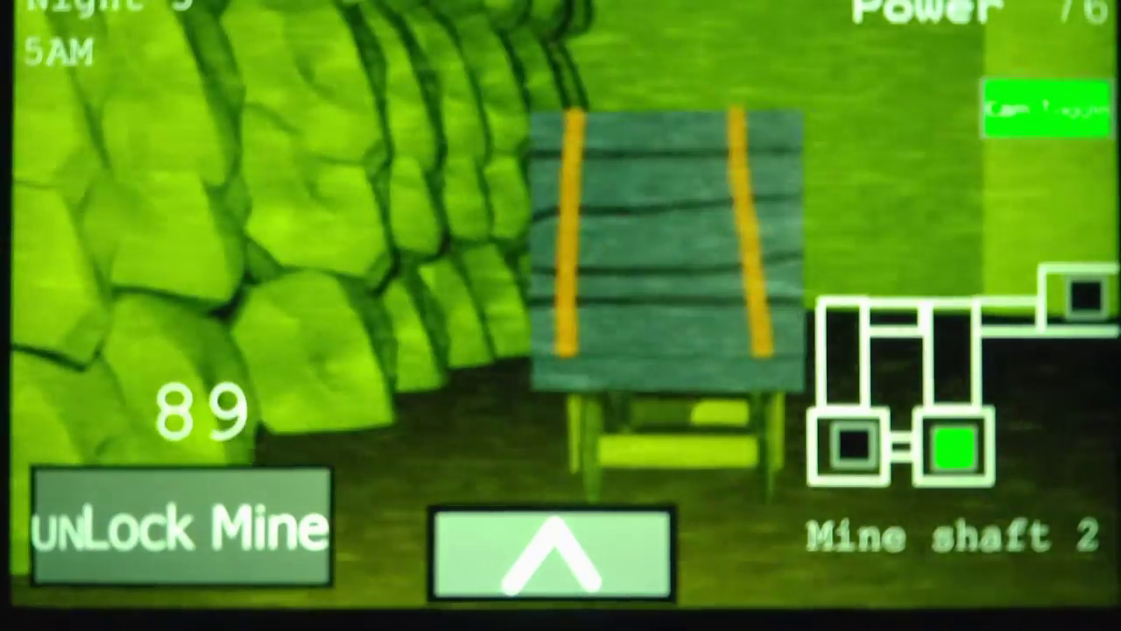
pyautogui.click(552, 554)
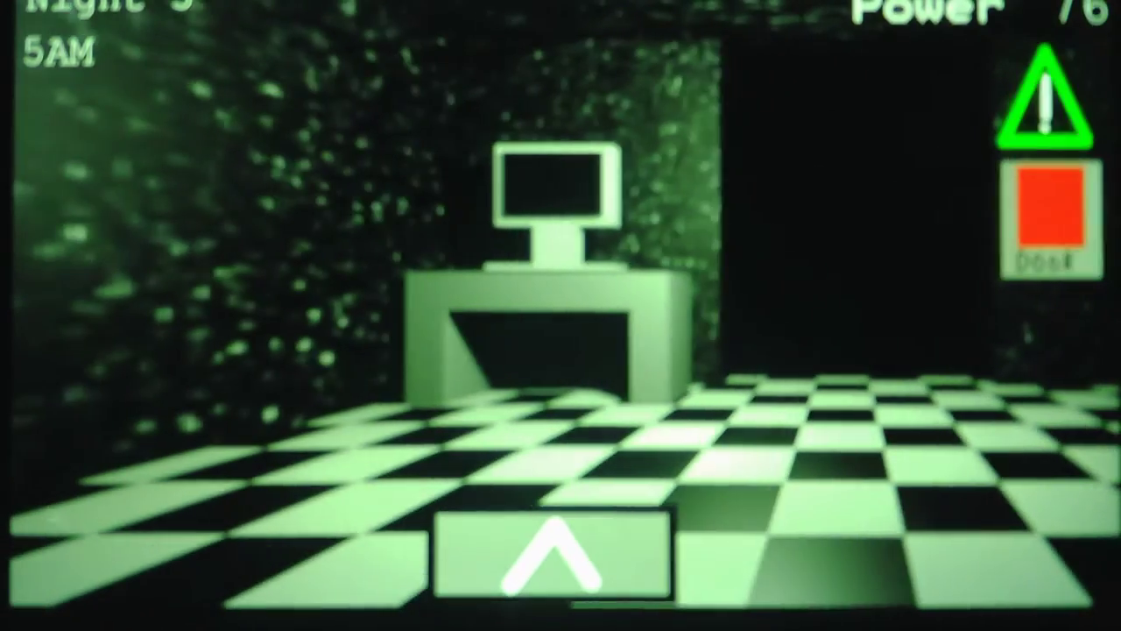
pyautogui.click(552, 553)
pyautogui.click(850, 449)
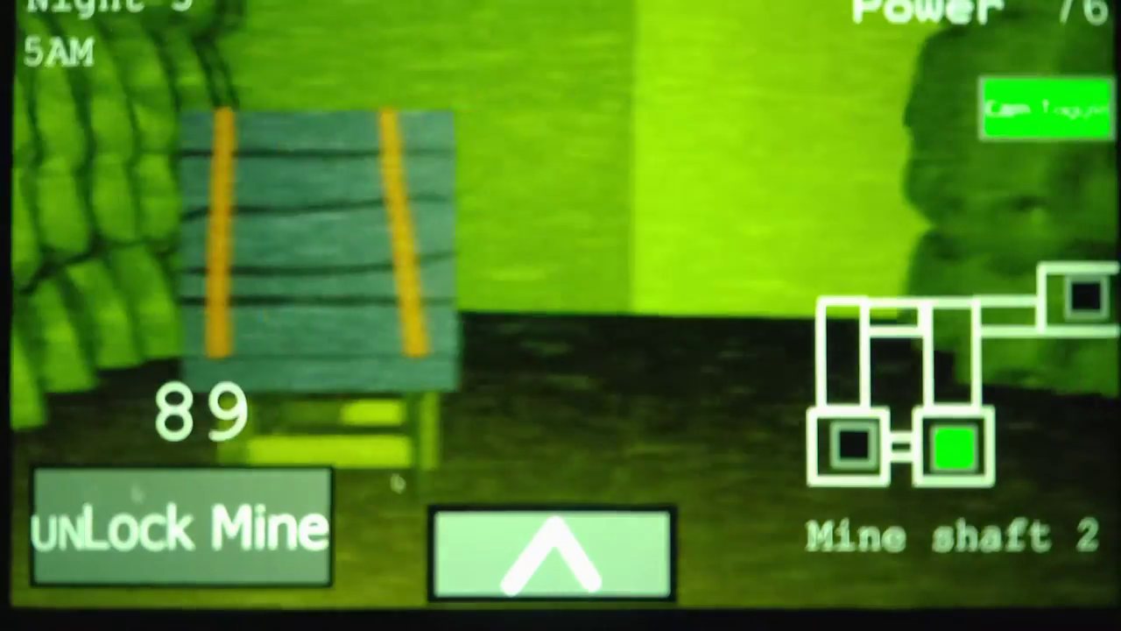
pyautogui.click(552, 554)
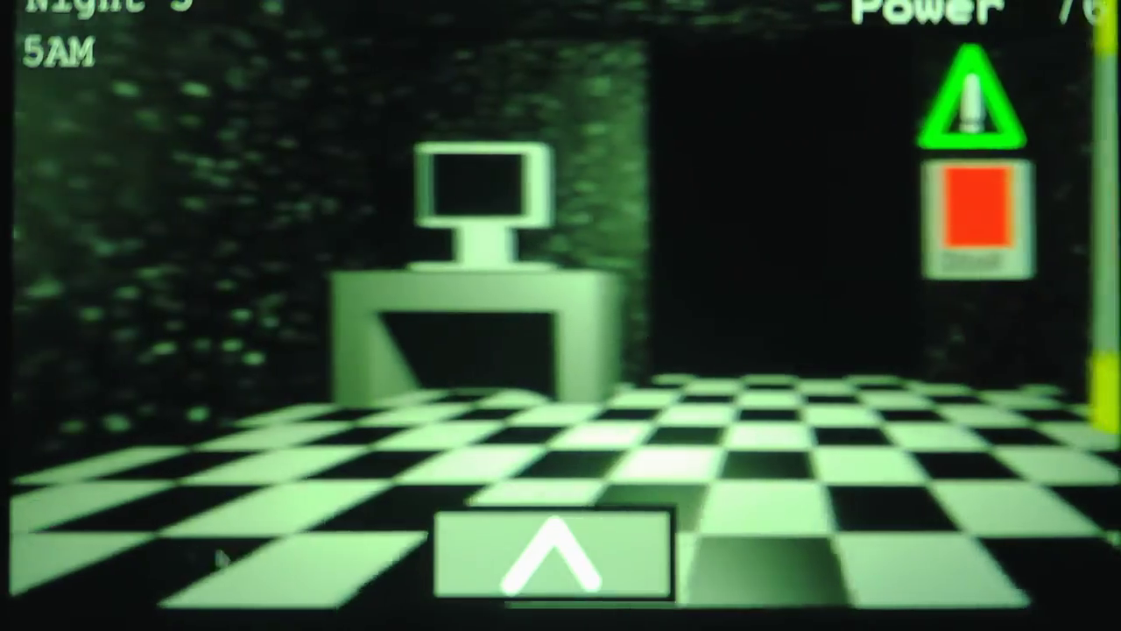
# - Check both shafts once more and lock Mine shaft 1 until the shift ends
pyautogui.click(552, 554)
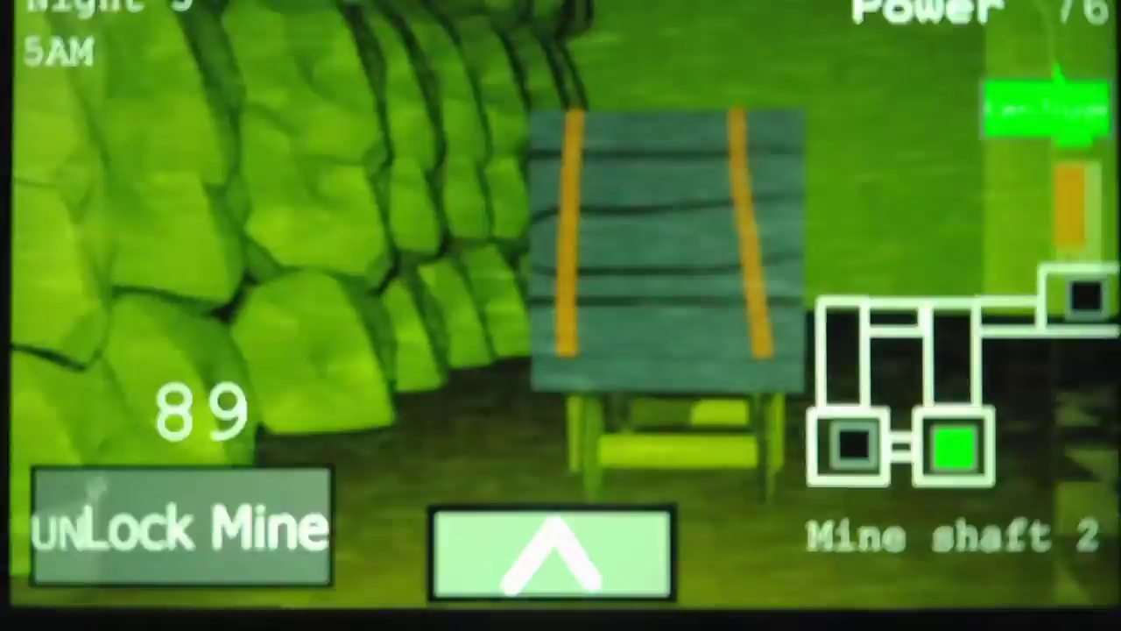
pyautogui.click(854, 449)
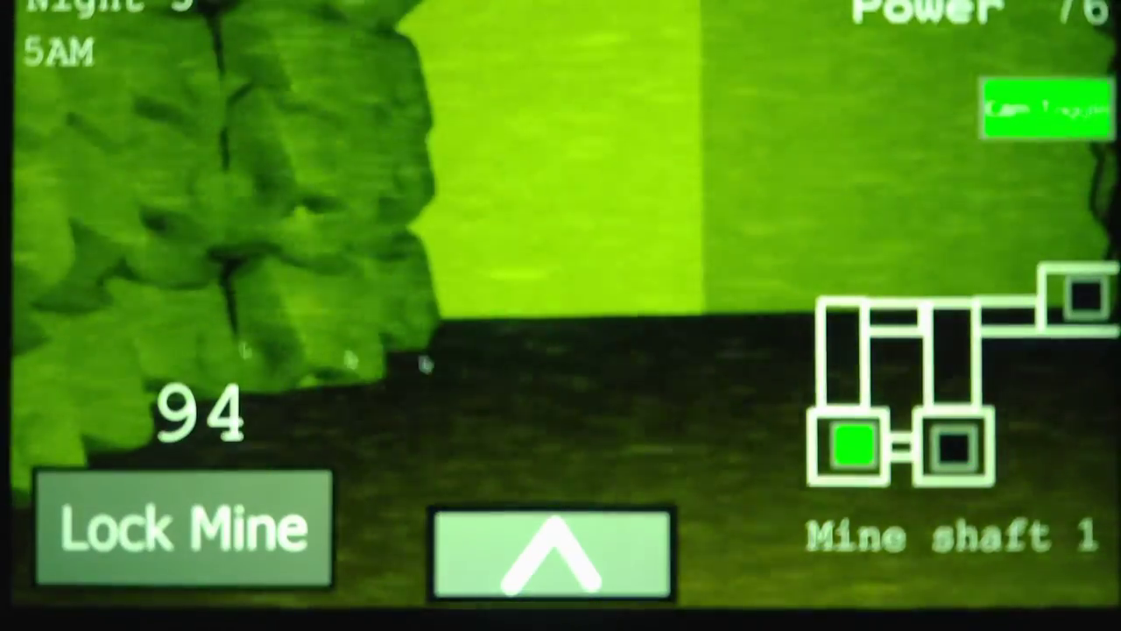
pyautogui.click(955, 449)
pyautogui.click(854, 449)
pyautogui.click(552, 554)
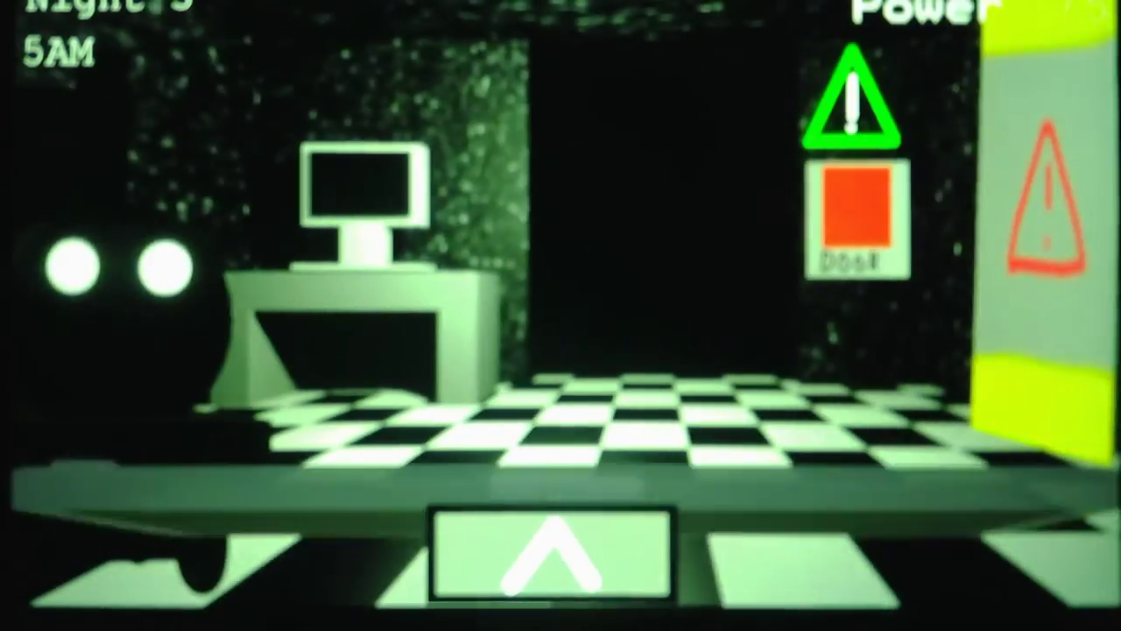
pyautogui.click(551, 554)
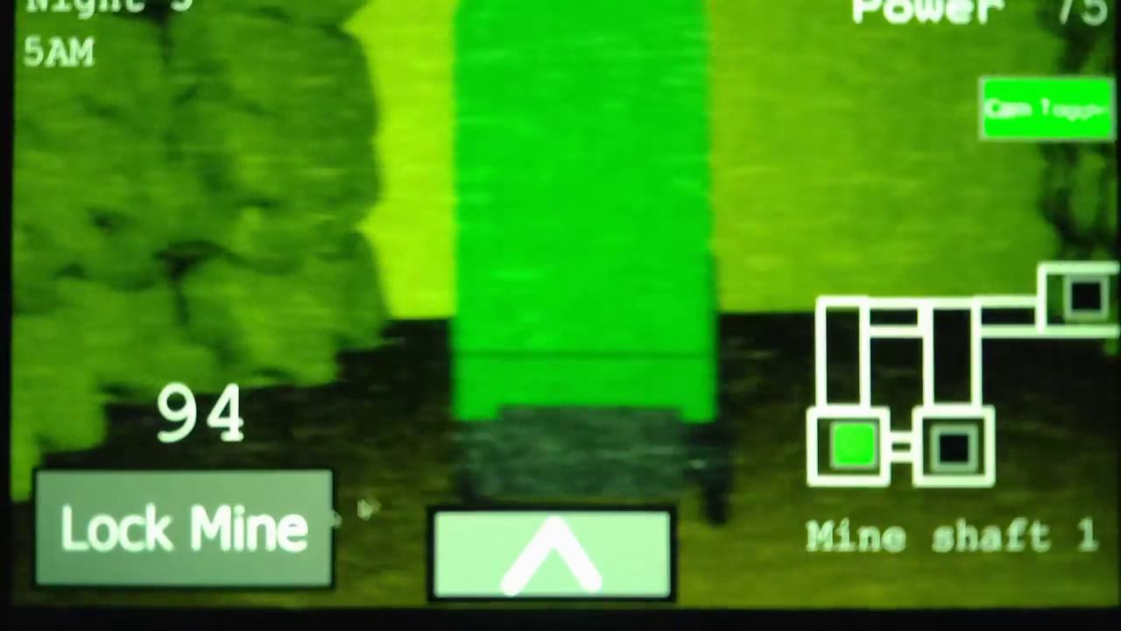
pyautogui.click(184, 528)
pyautogui.click(552, 554)
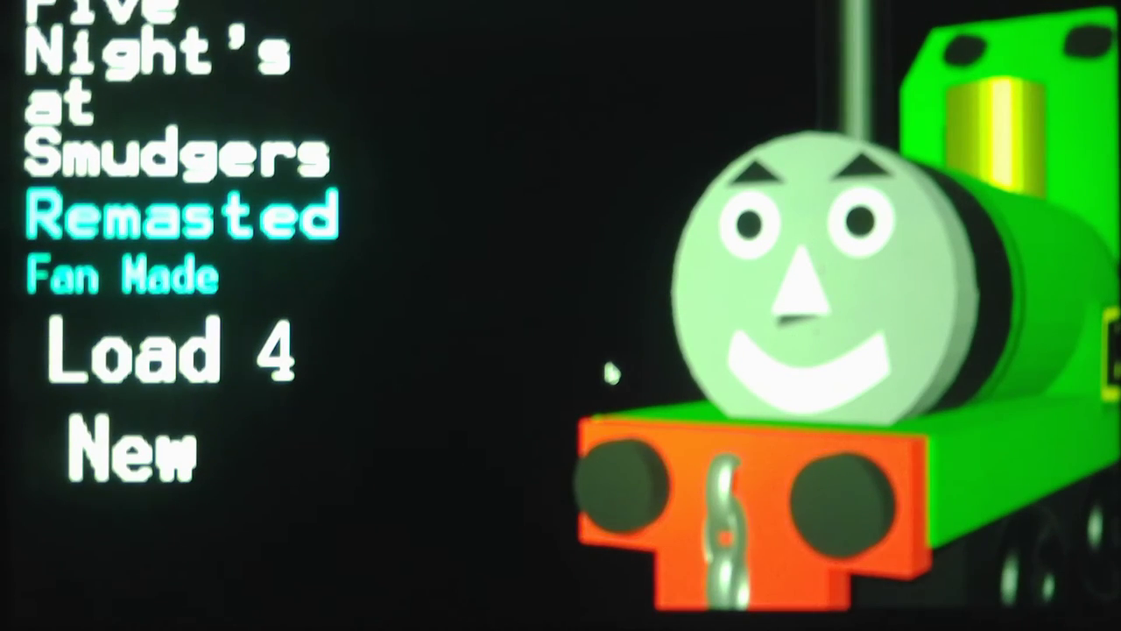
pyautogui.press('XF86AudioRaiseVolume')
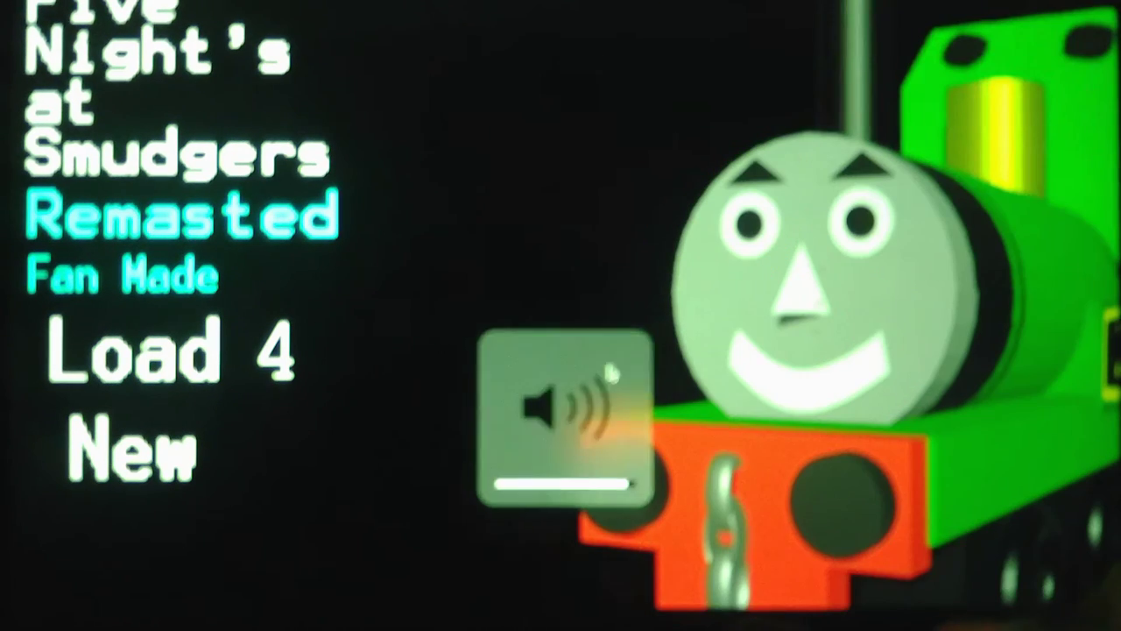